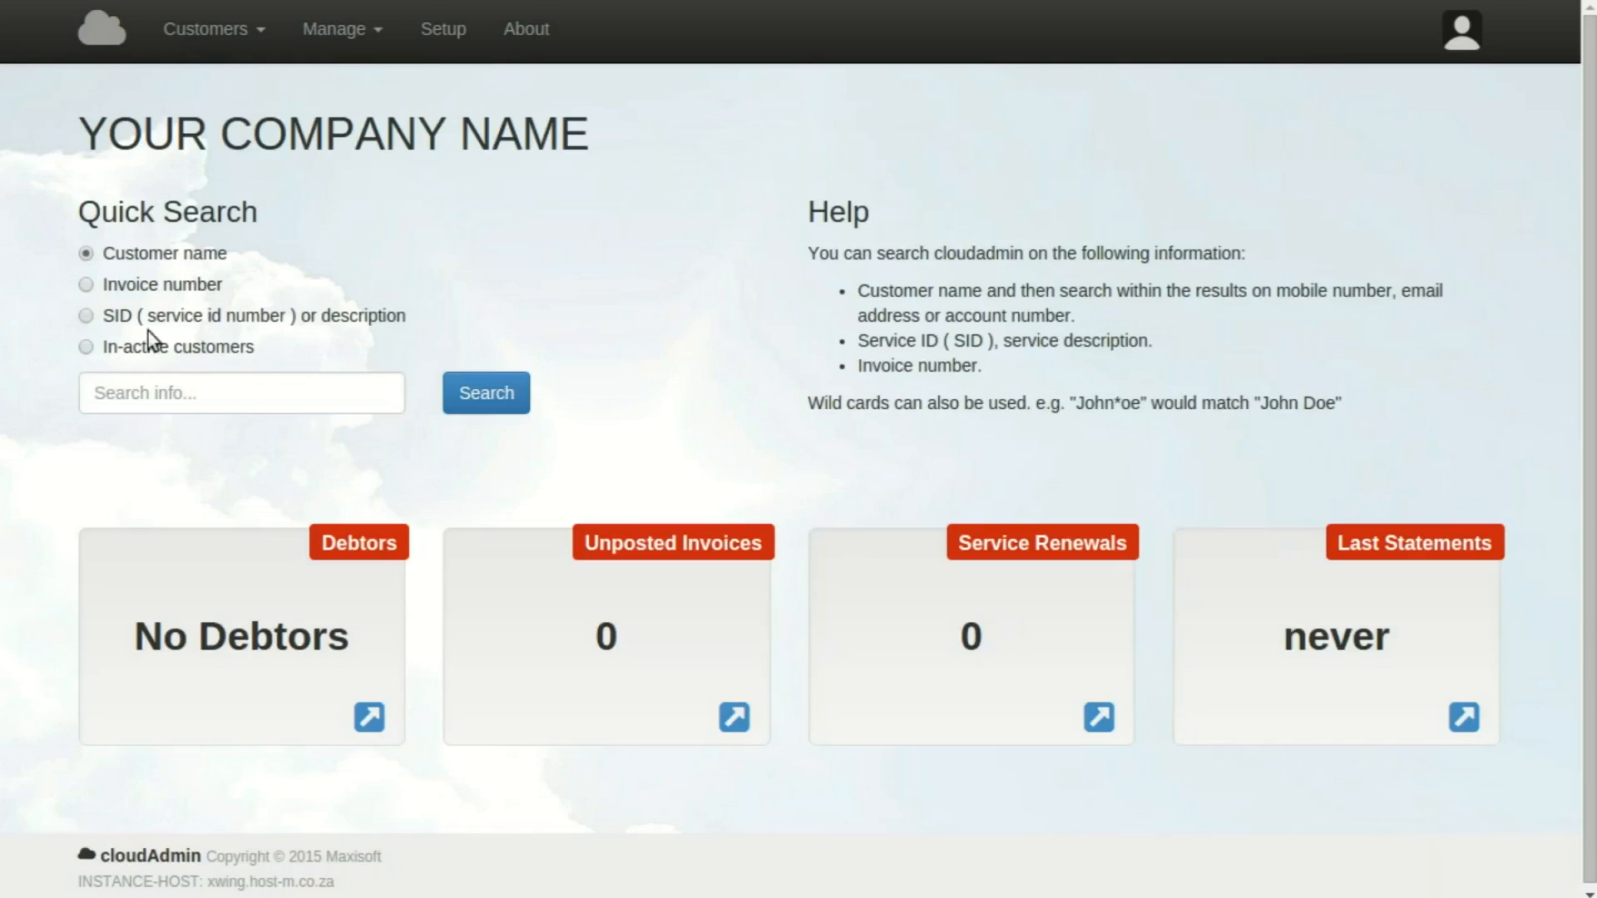
Open the Company Setup page within the system setup
left_click_drag(80, 136, 646, 117)
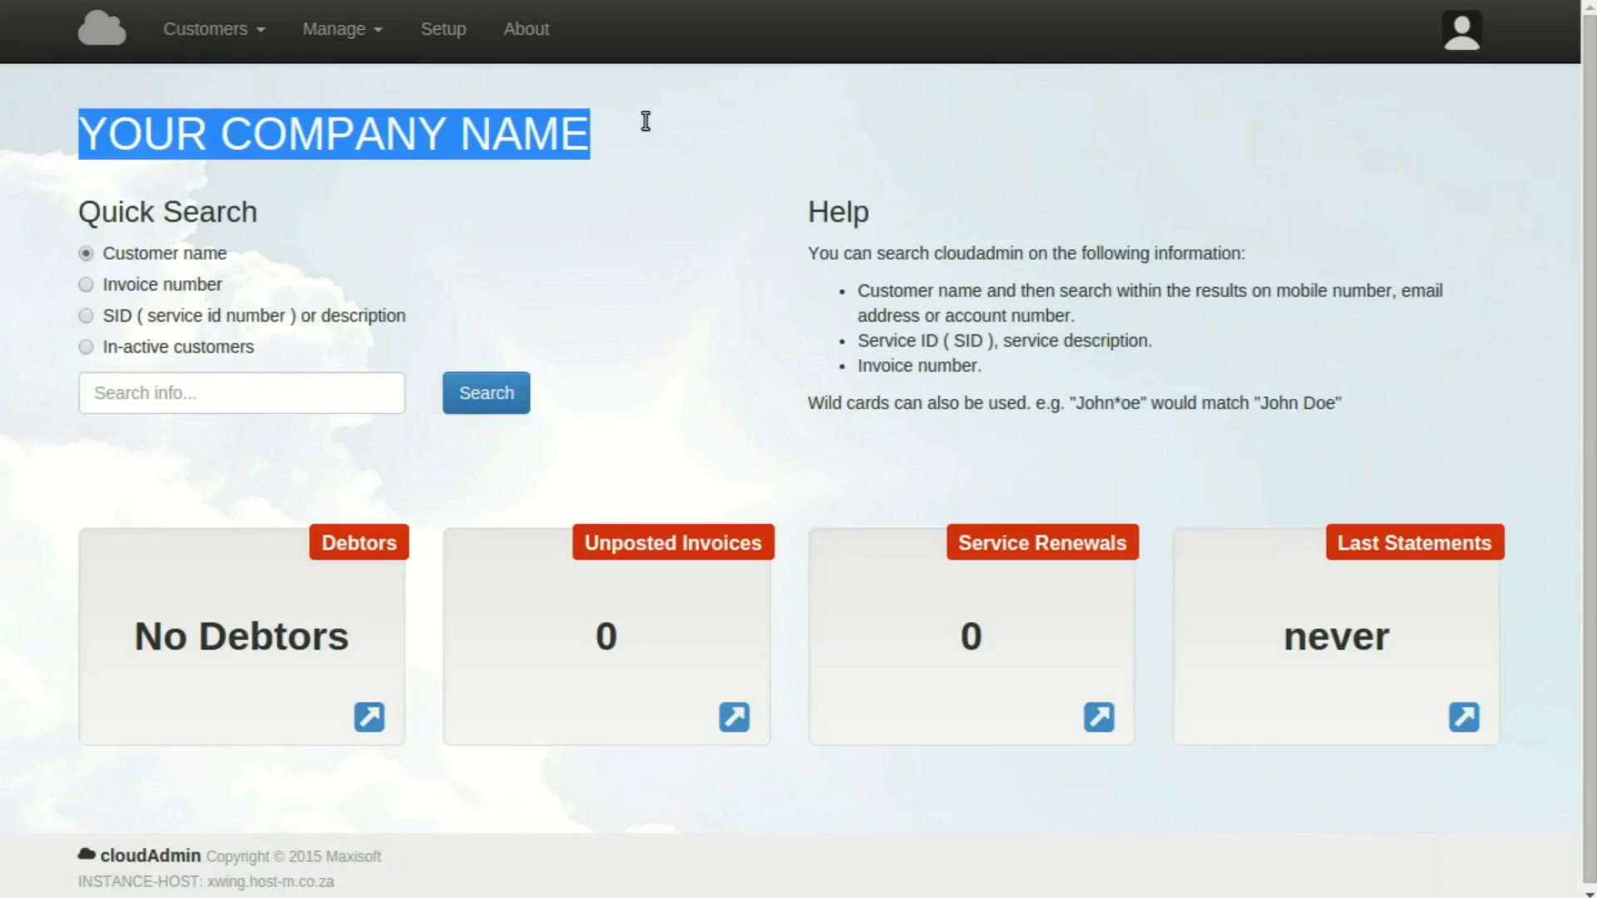
left_click(616, 298)
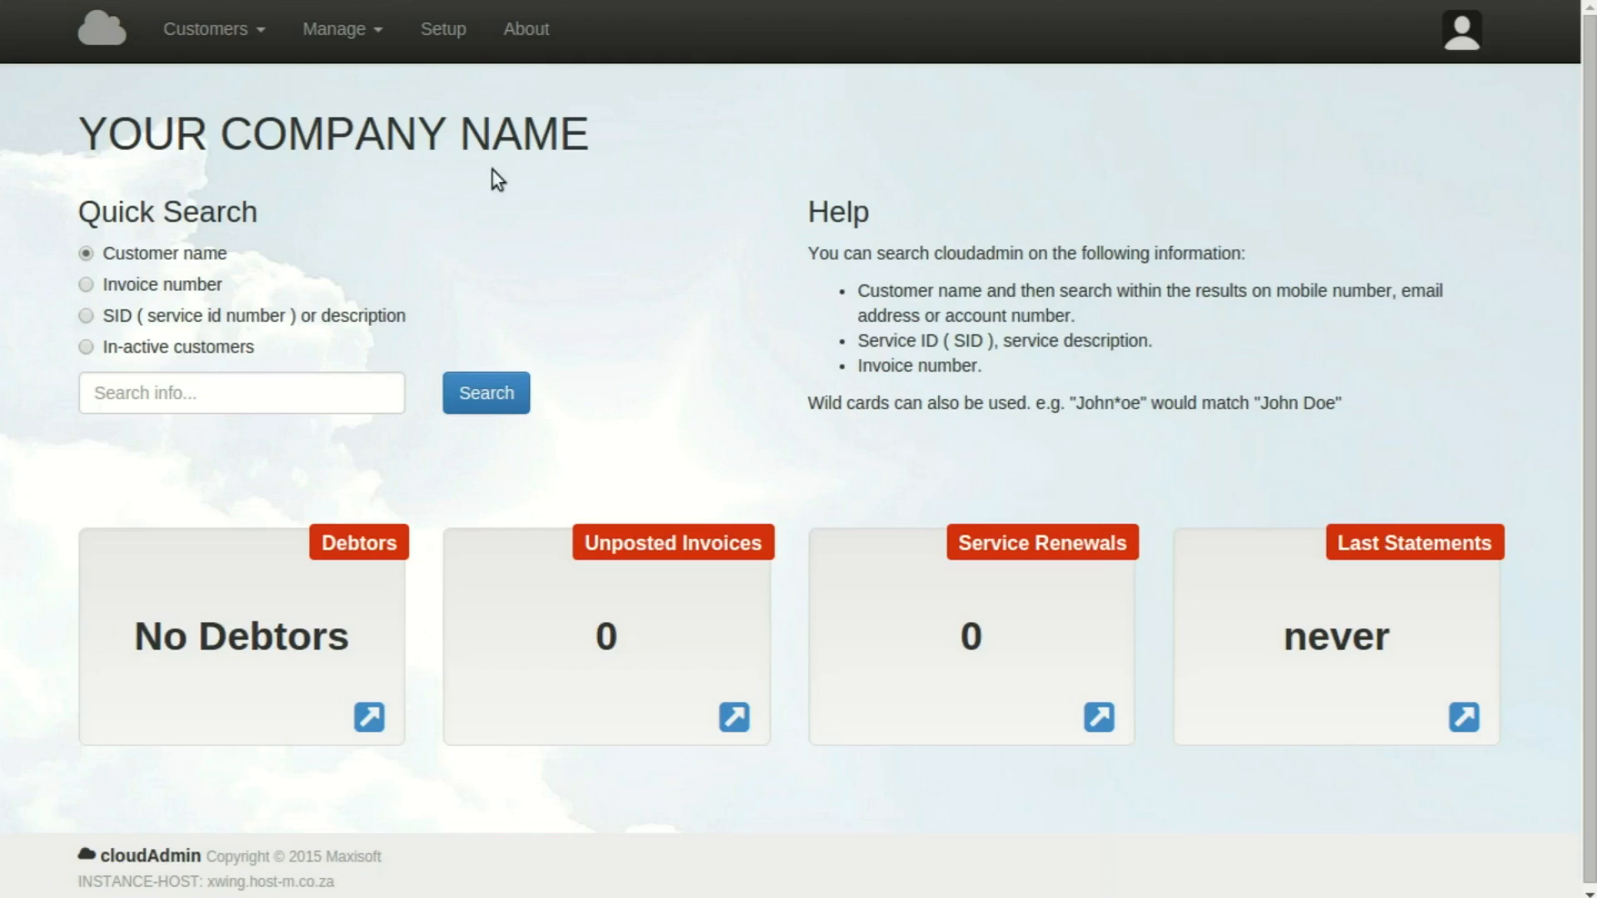
left_click(456, 29)
left_click(1095, 716)
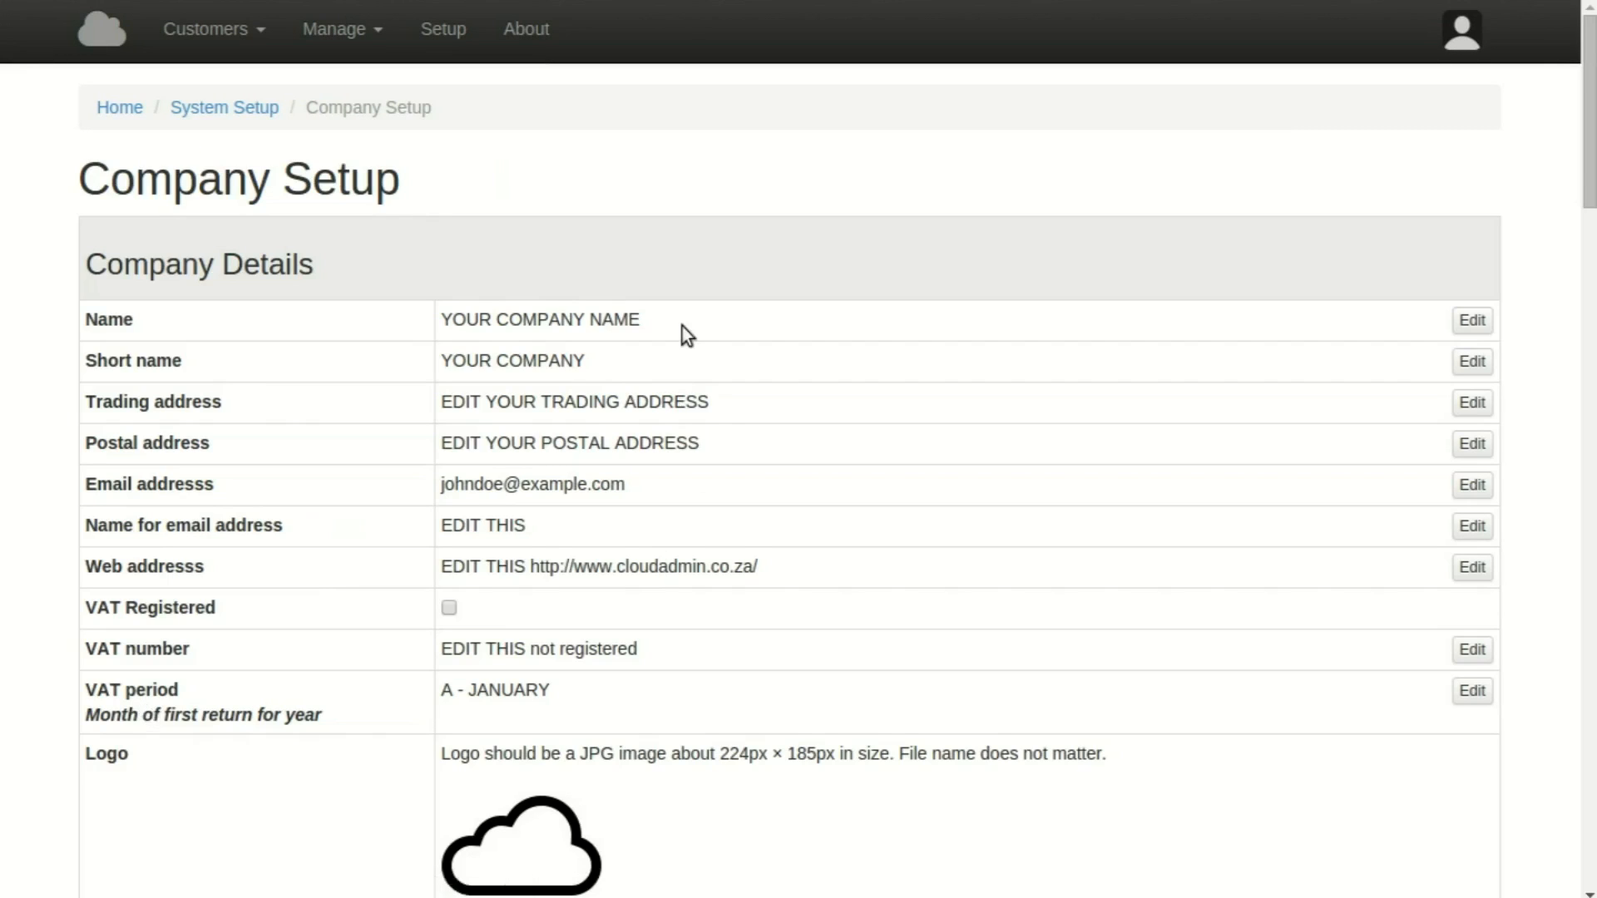
Review the company details, the document notes and email templates for each document type, the Snapscan settings and the template tag help
scroll(682, 326, "down", 2)
scroll(682, 326, "down", 3)
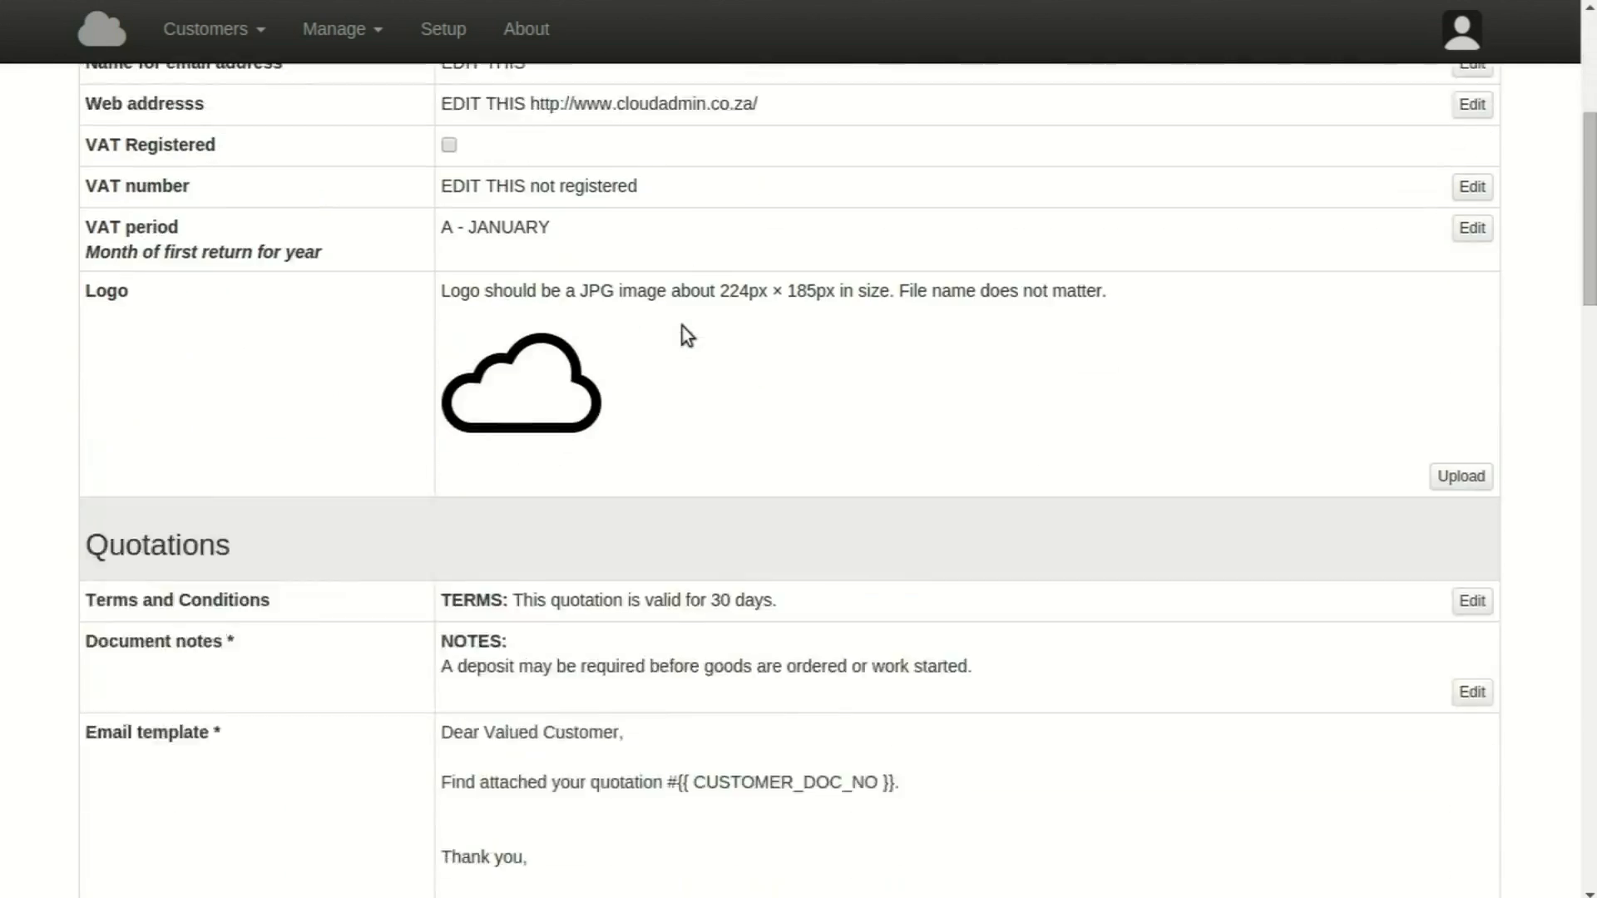
scroll(687, 336, "down", 10)
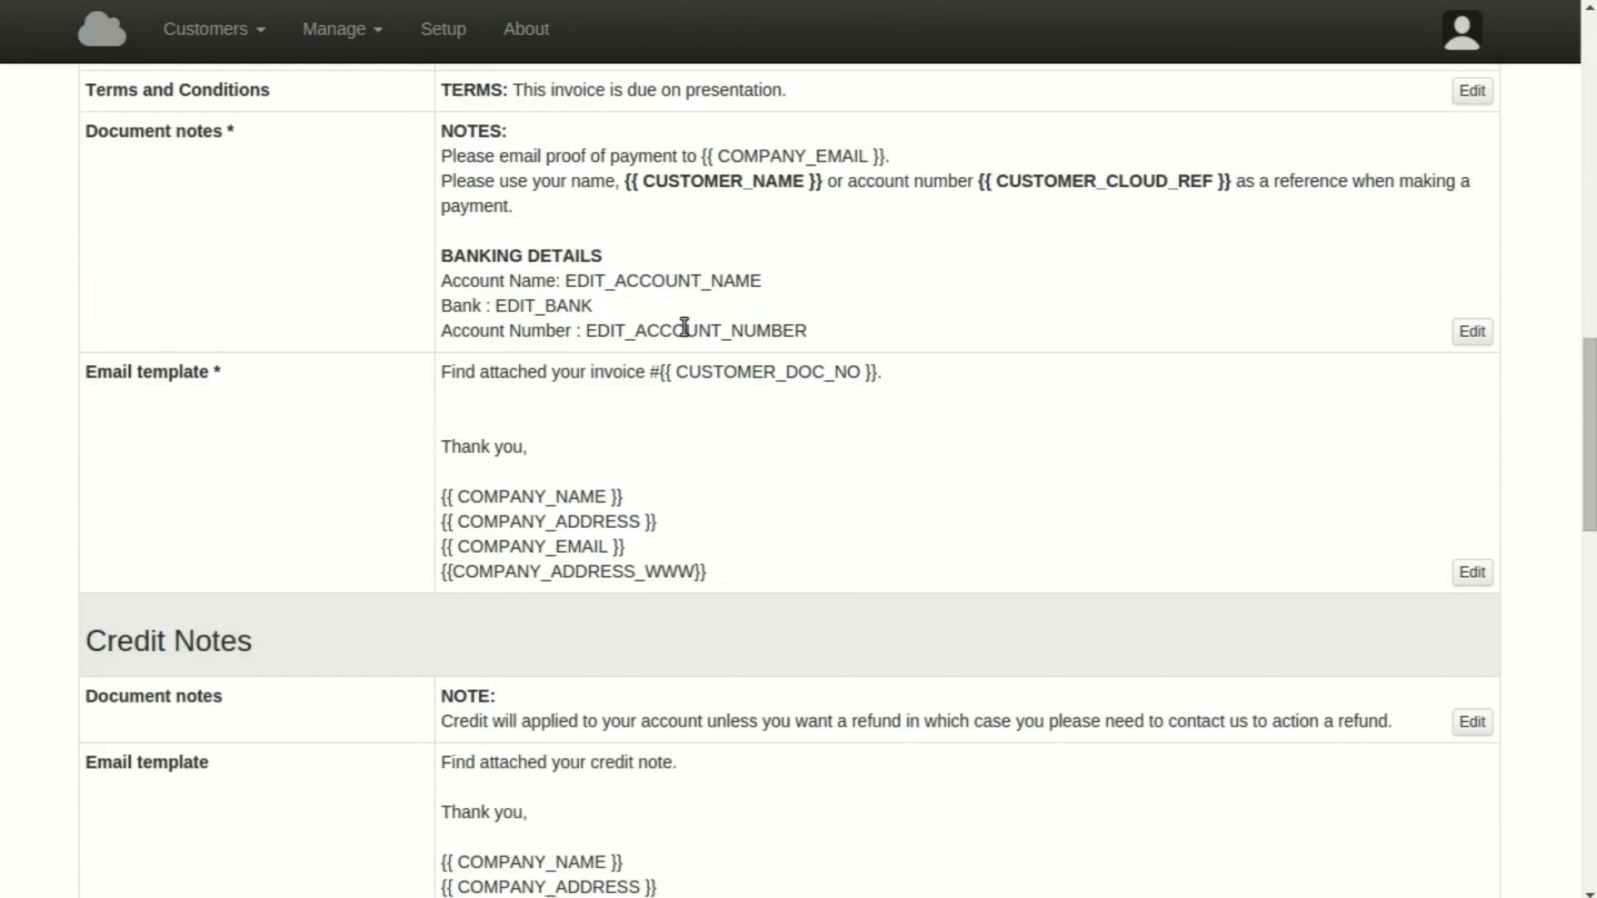
scroll(682, 326, "down", 13)
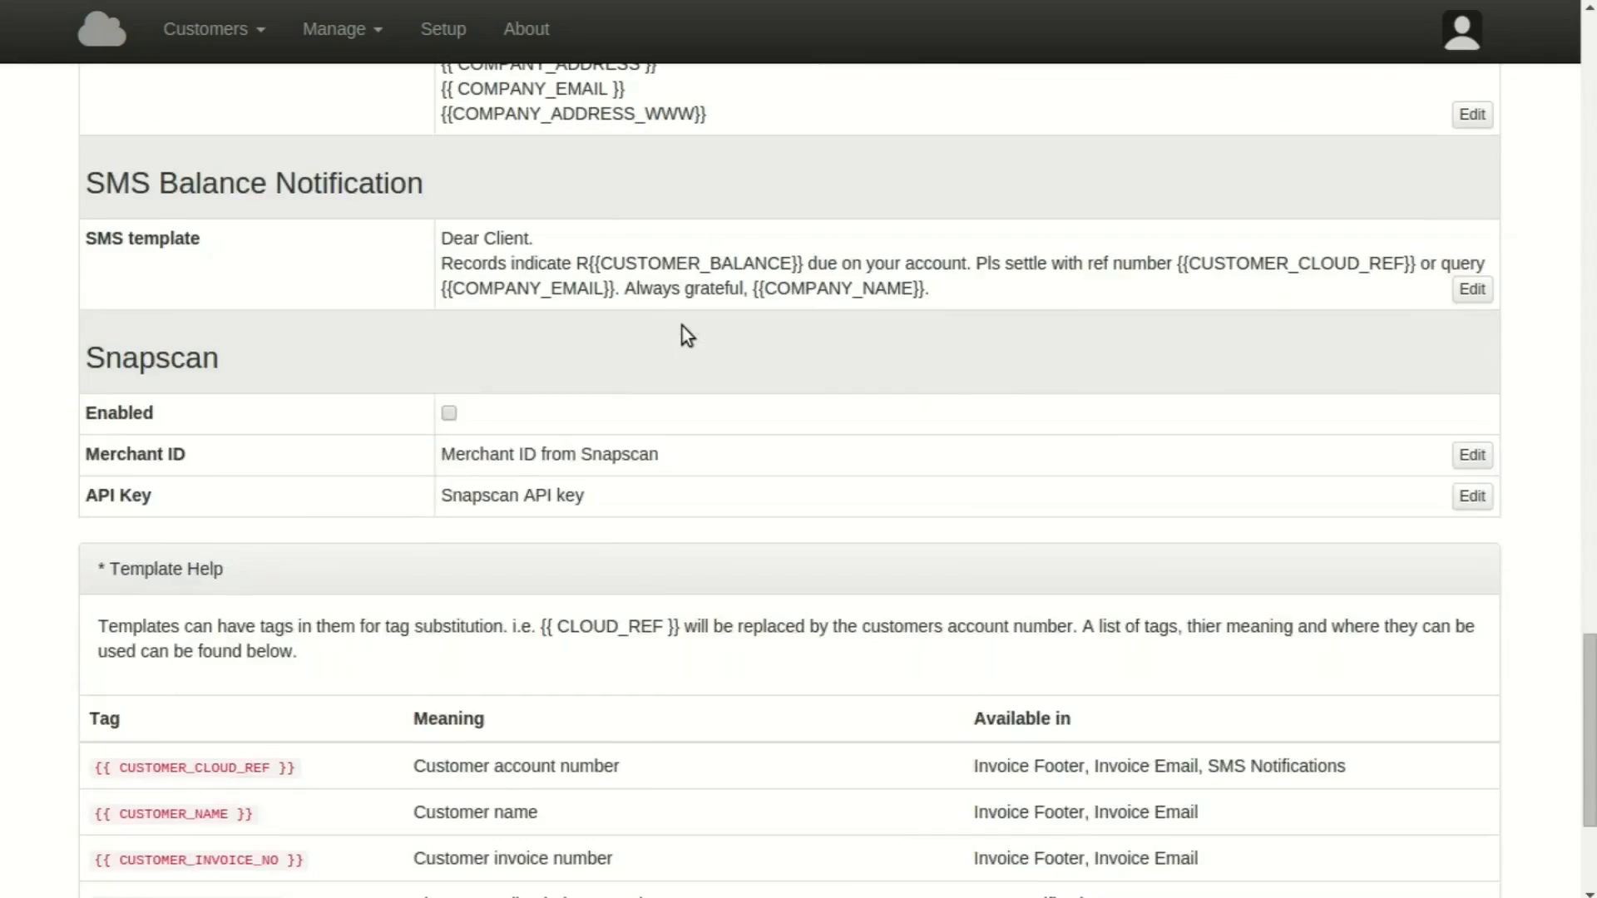
scroll(682, 326, "up", 20)
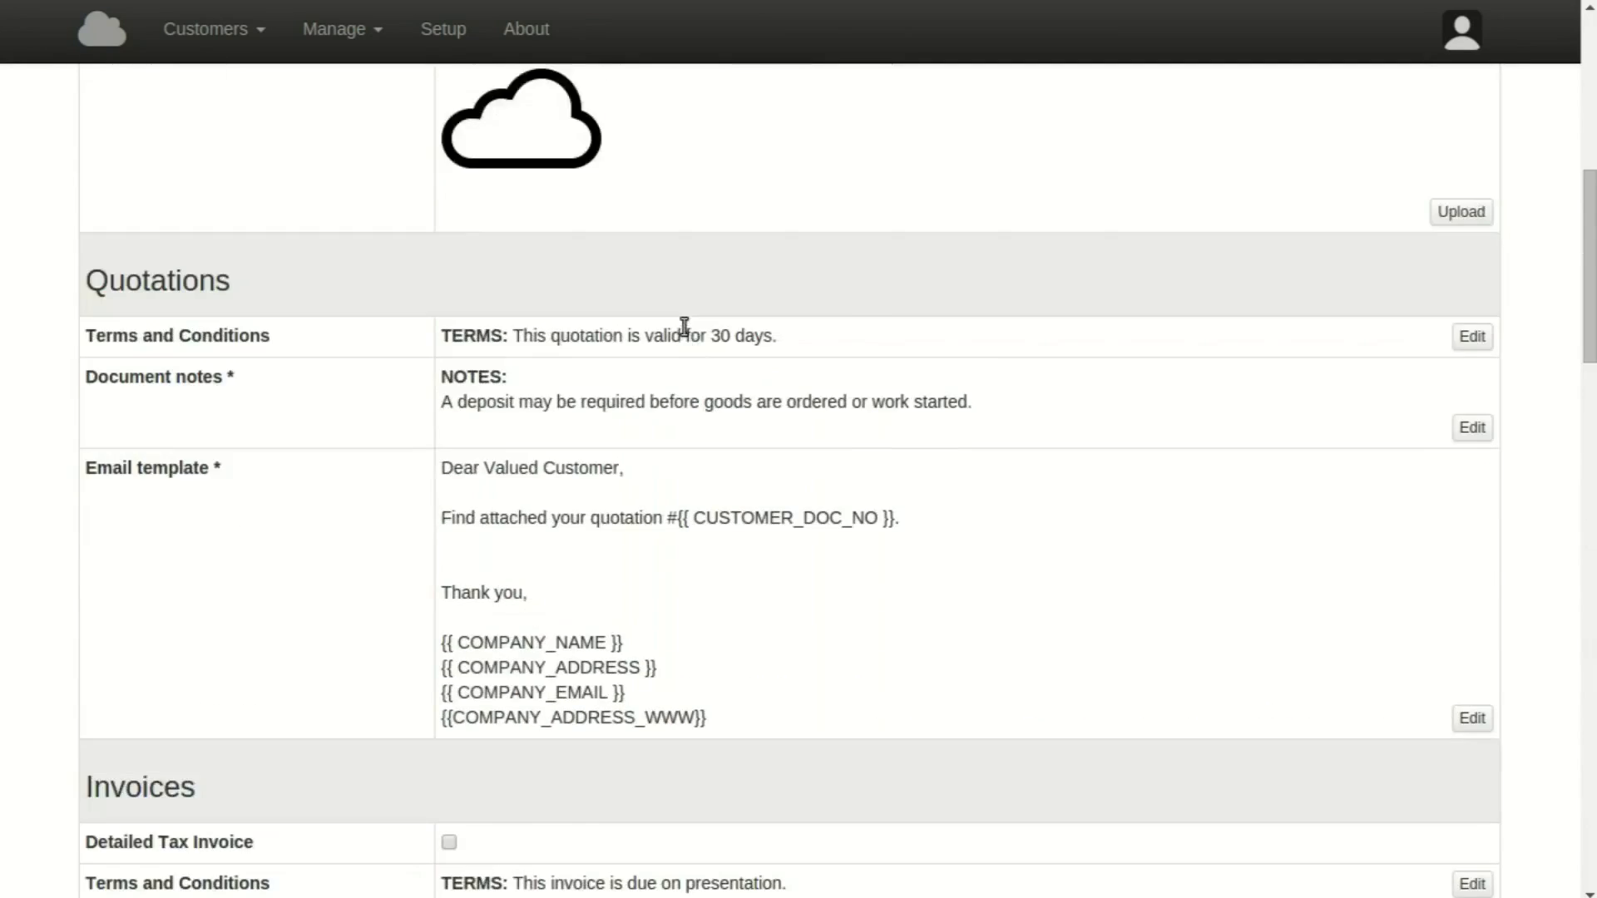
scroll(684, 326, "up", 7)
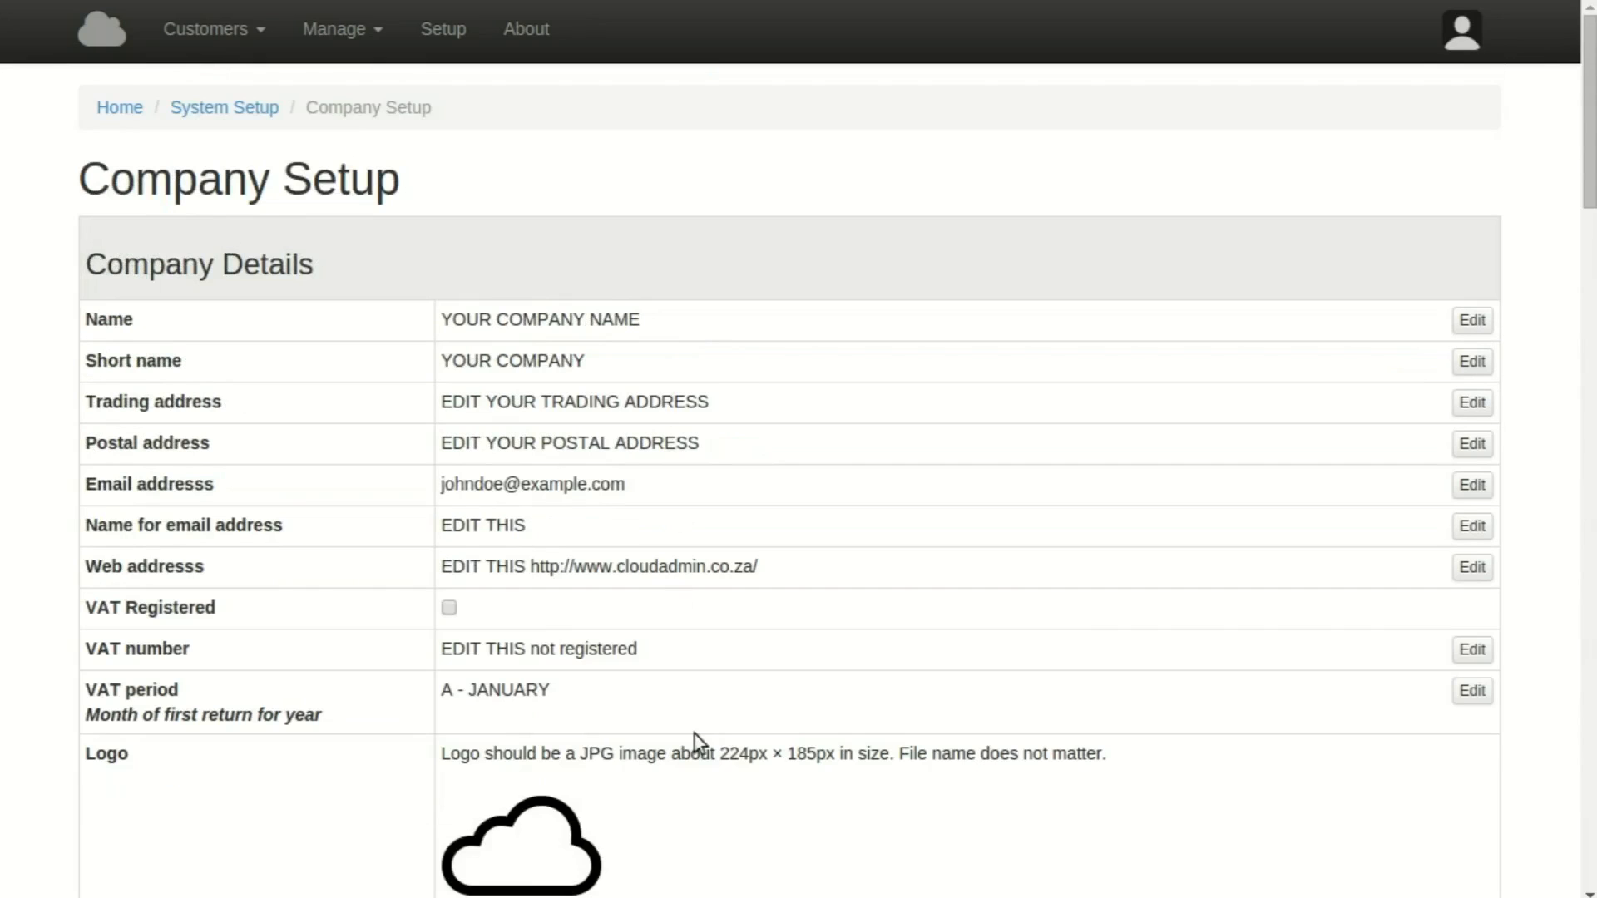
scroll(601, 498, "down", 3)
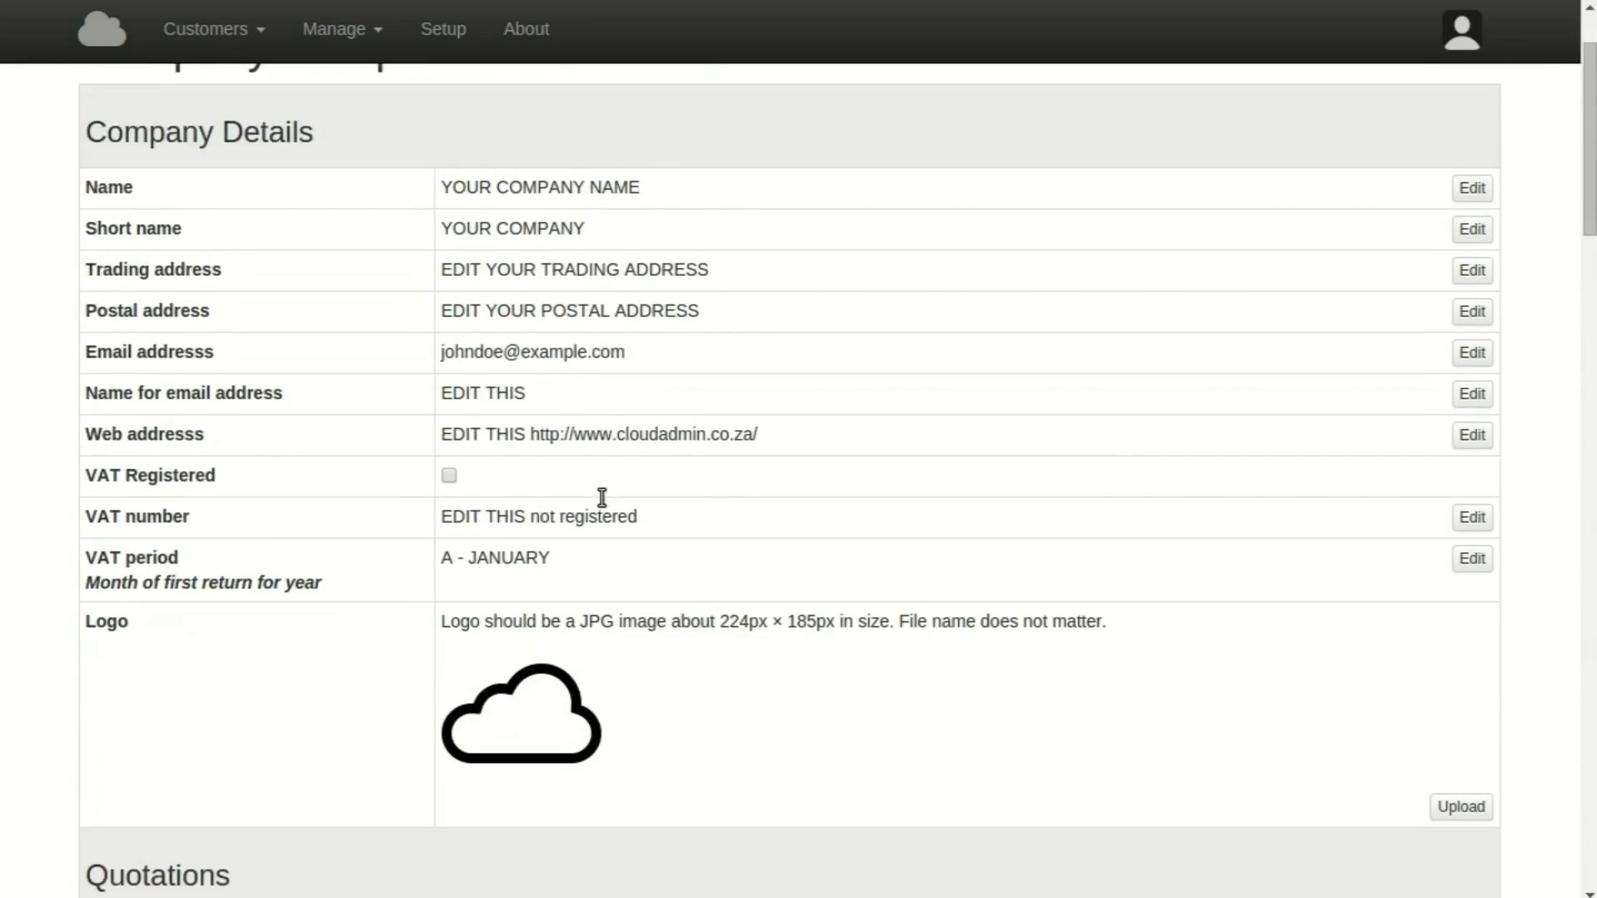
scroll(600, 497, "down", 6)
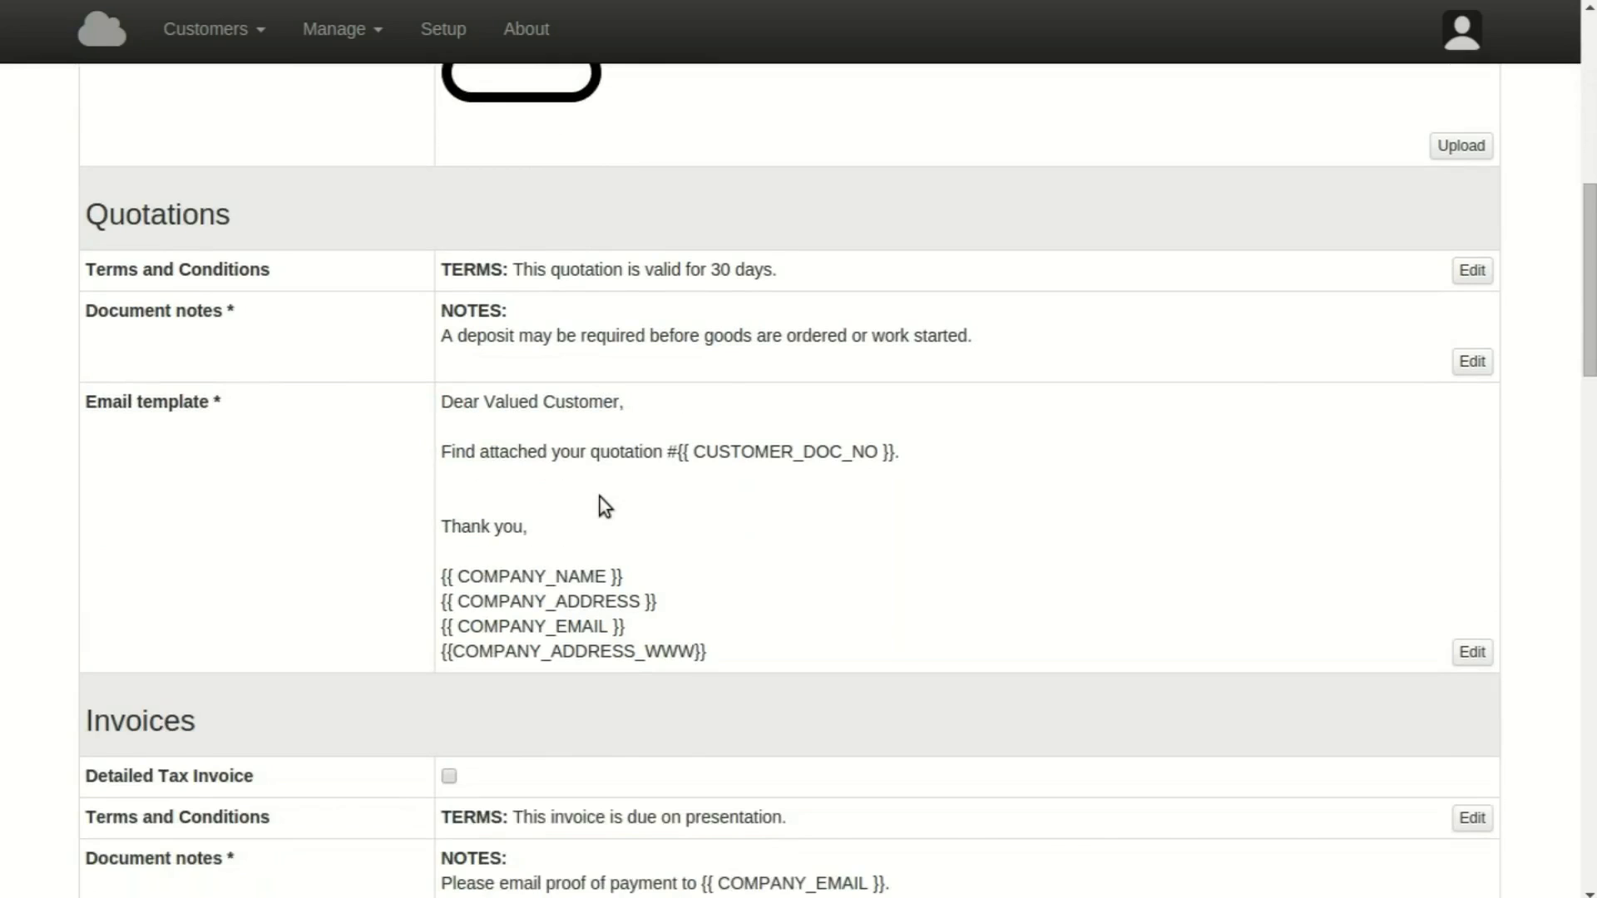
scroll(601, 504, "down", 1)
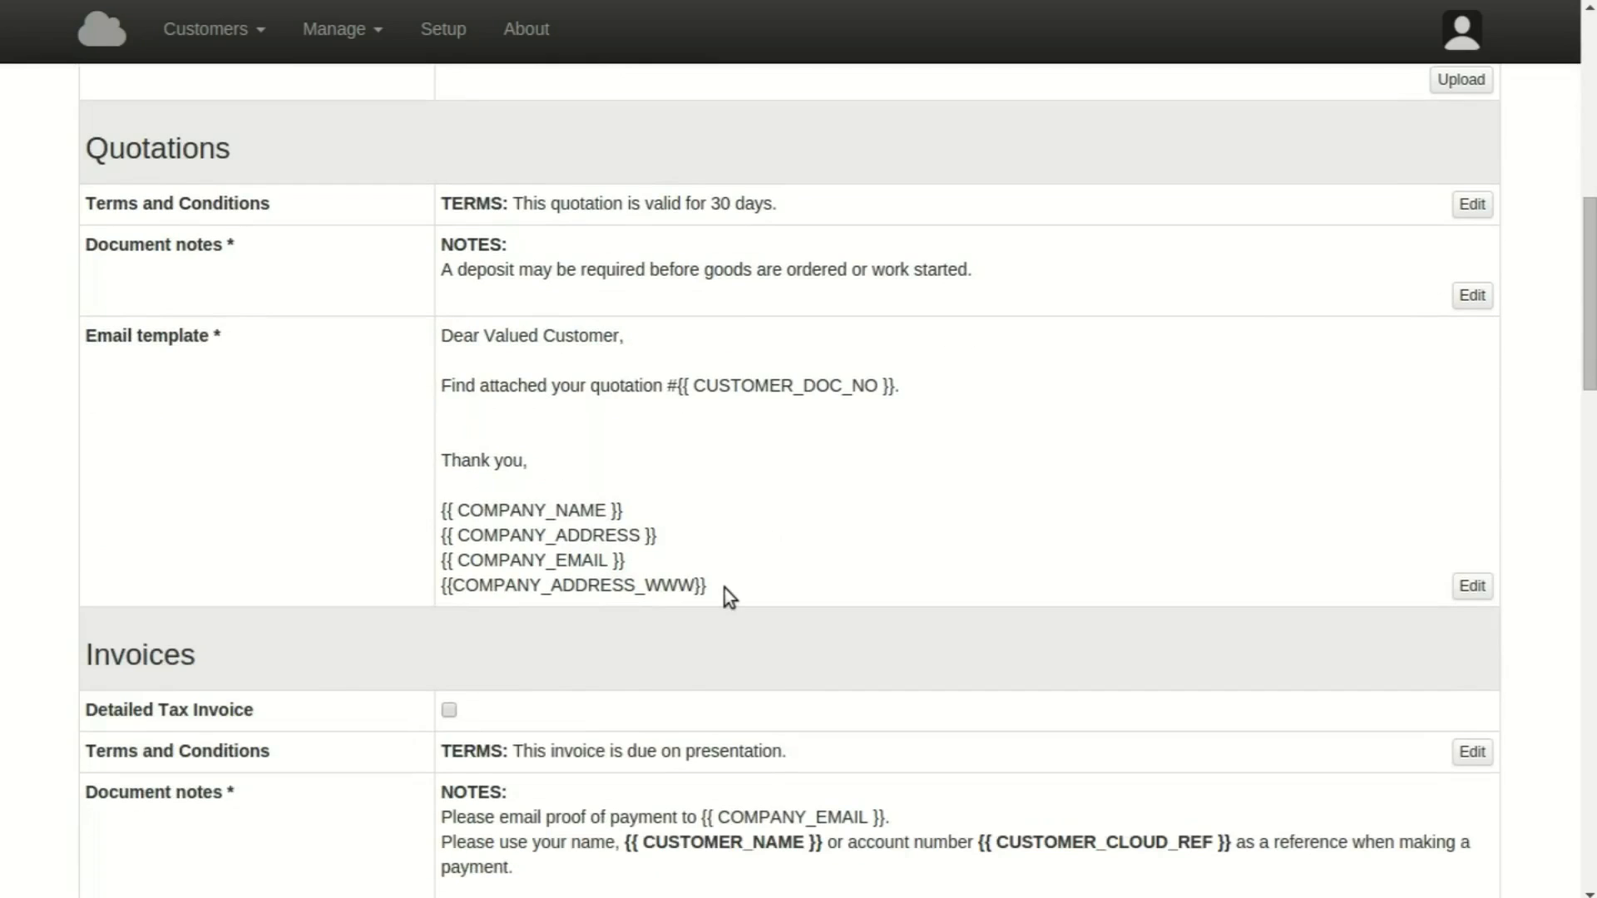
scroll(725, 587, "down", 15)
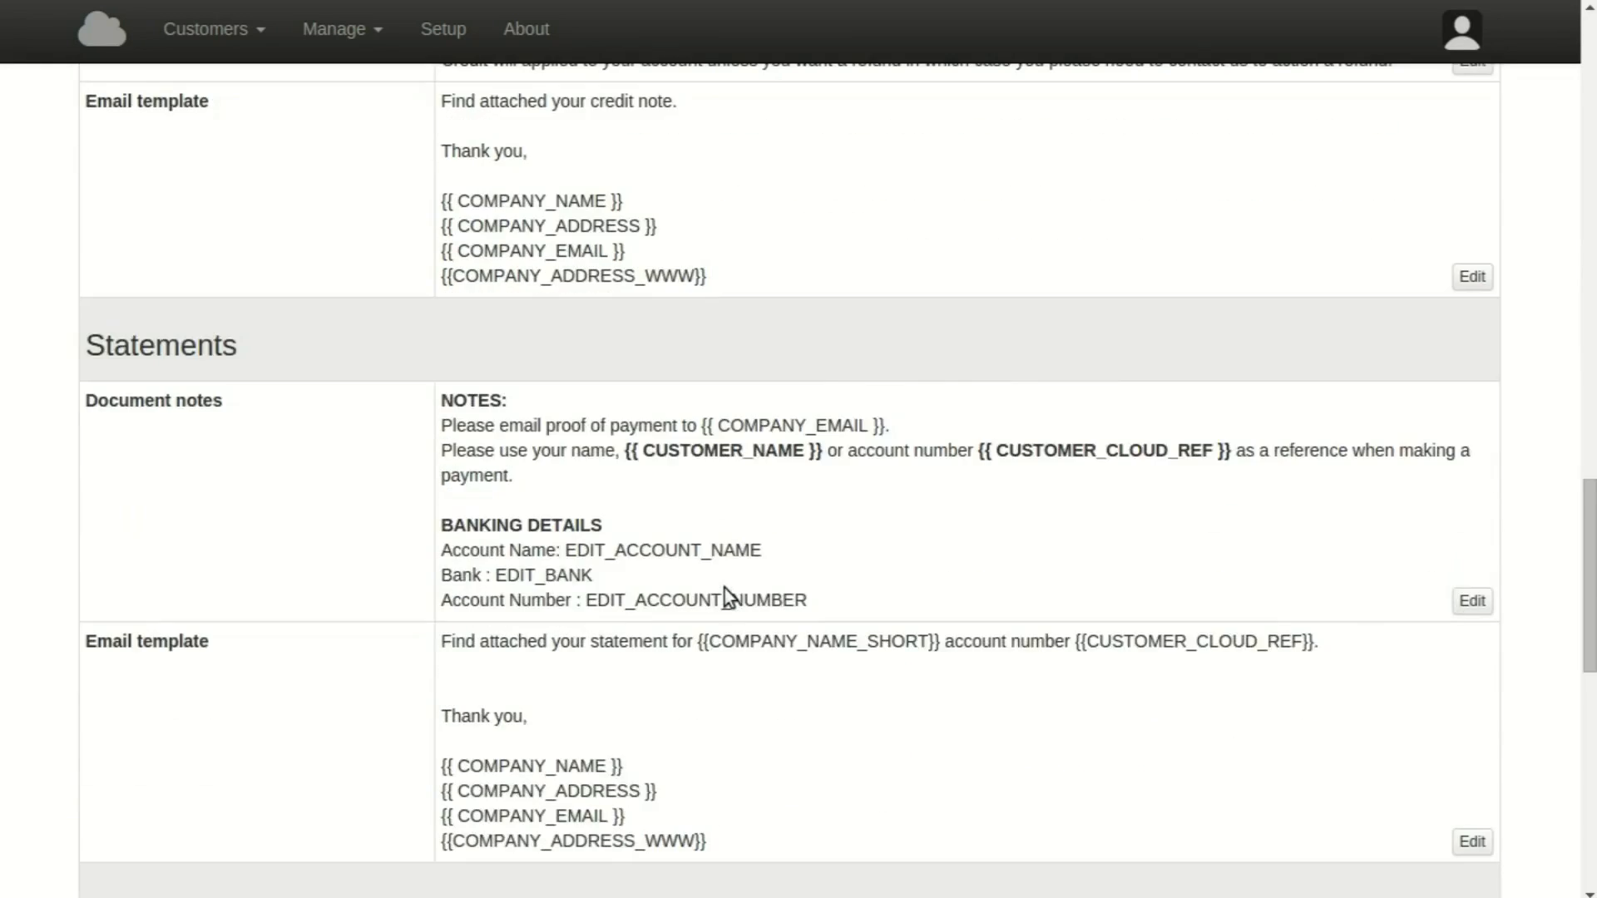
scroll(725, 587, "down", 9)
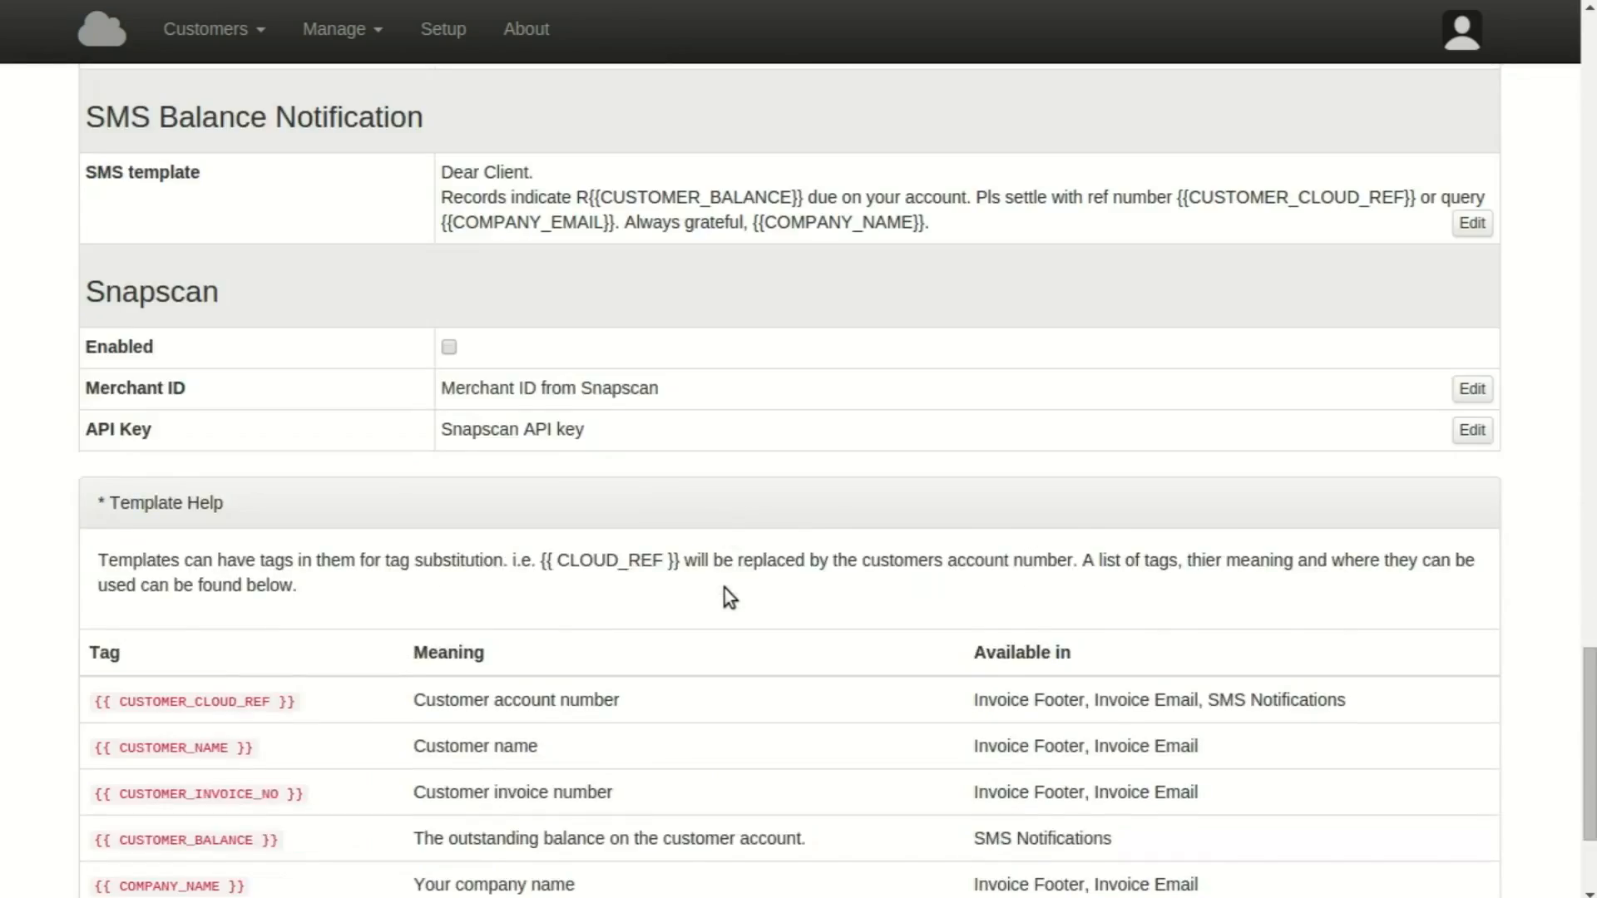
scroll(725, 588, "down", 3)
scroll(726, 587, "up", 15)
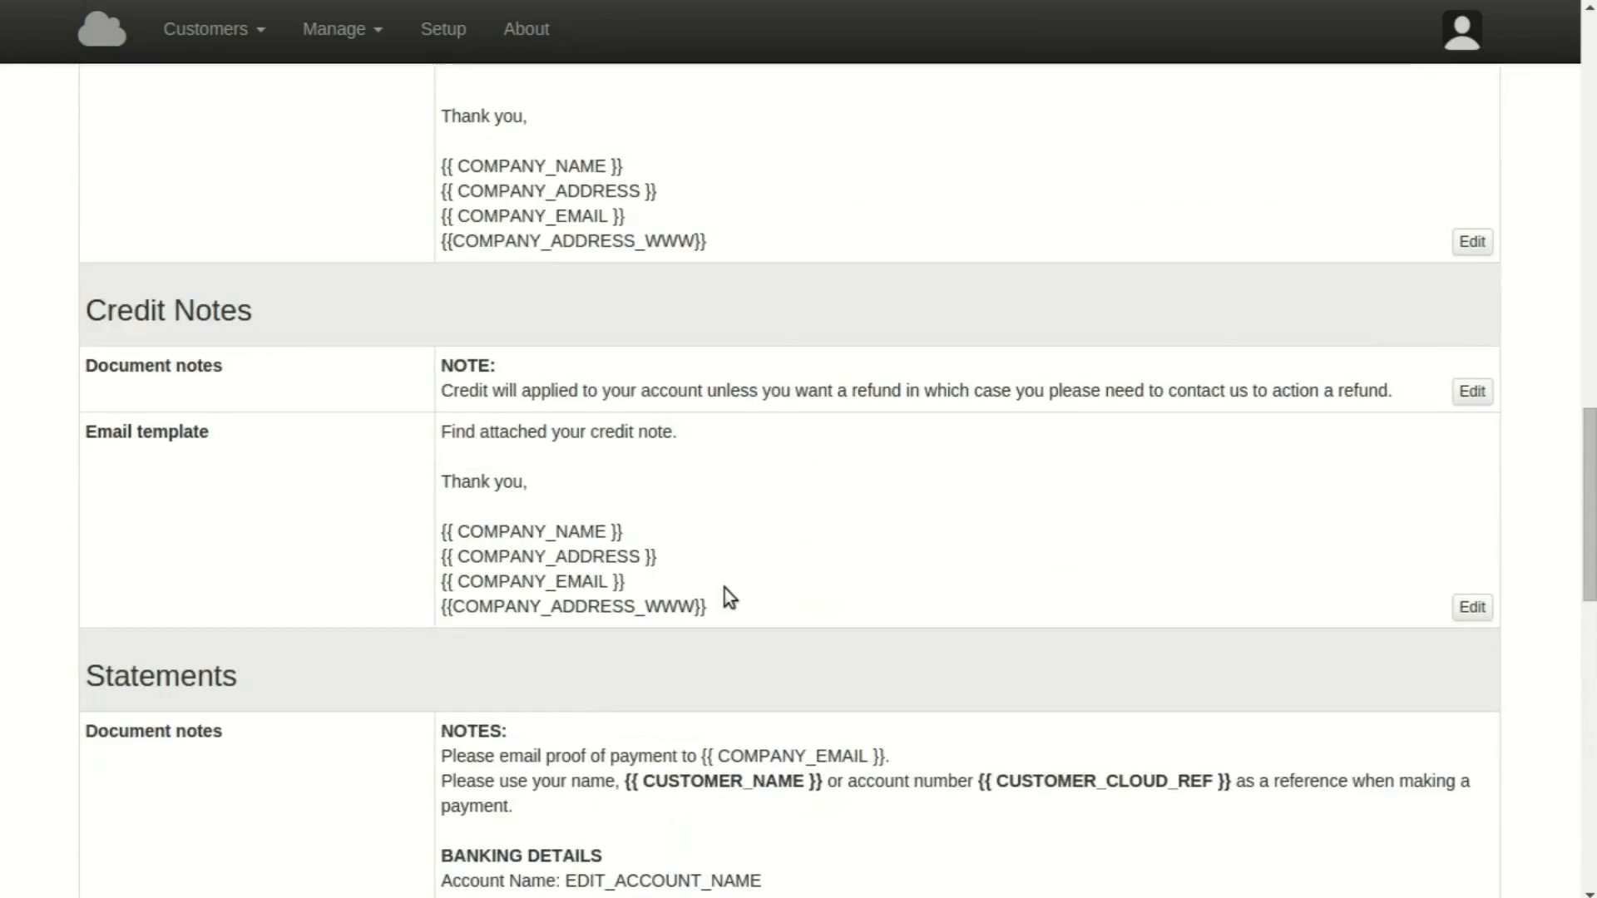
scroll(726, 587, "up", 20)
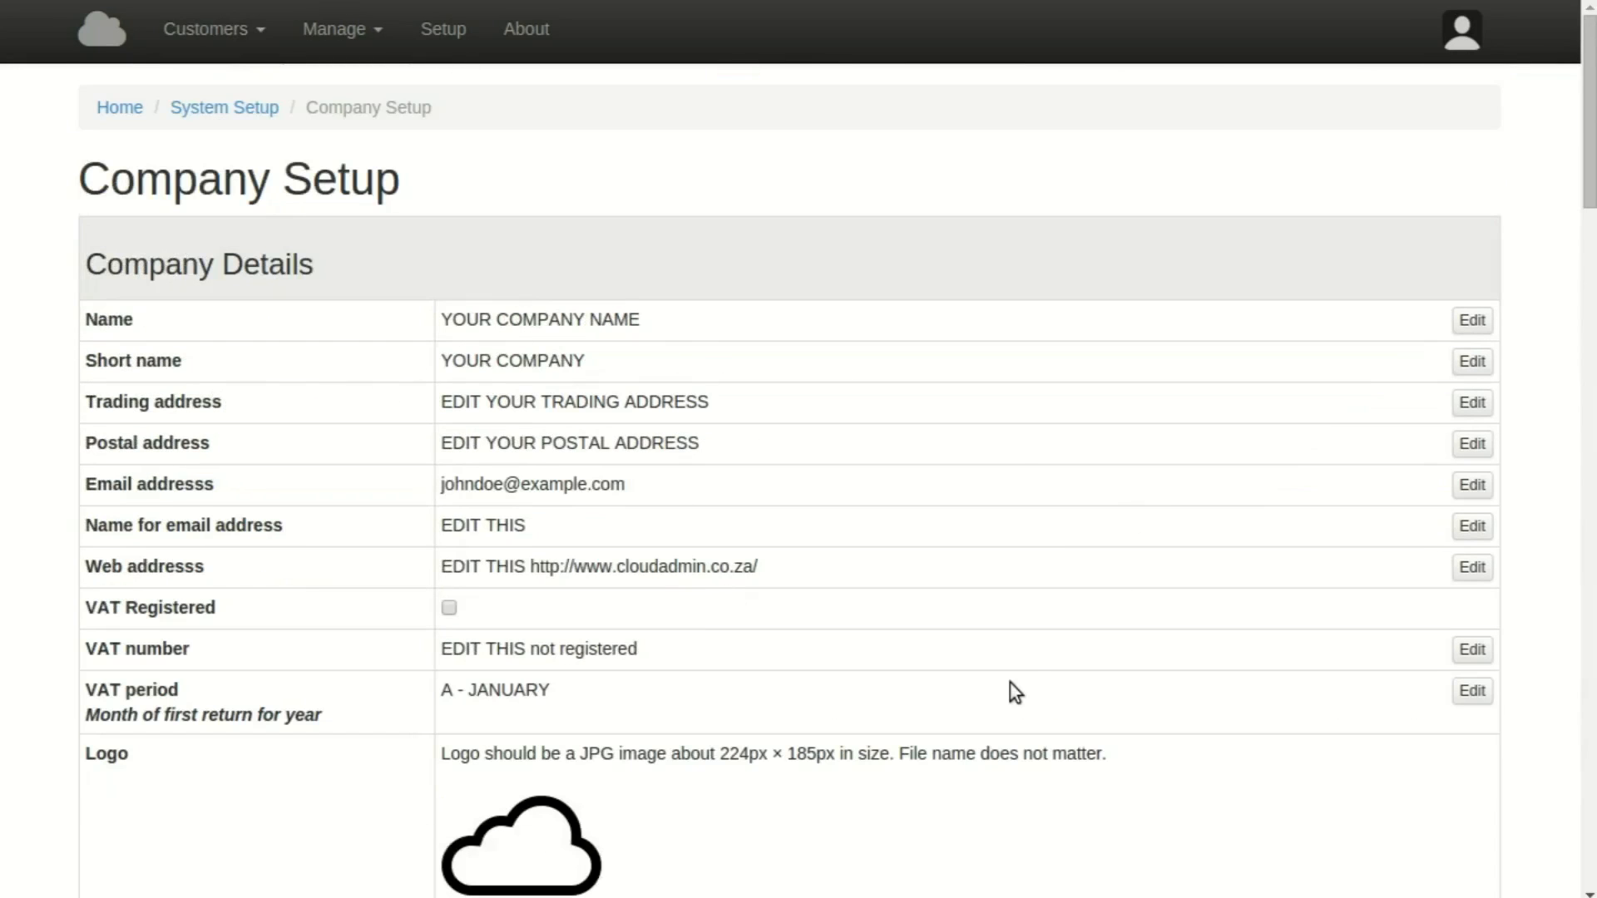
Change the company name to "Bitbarn cc" and save it
left_click(1472, 323)
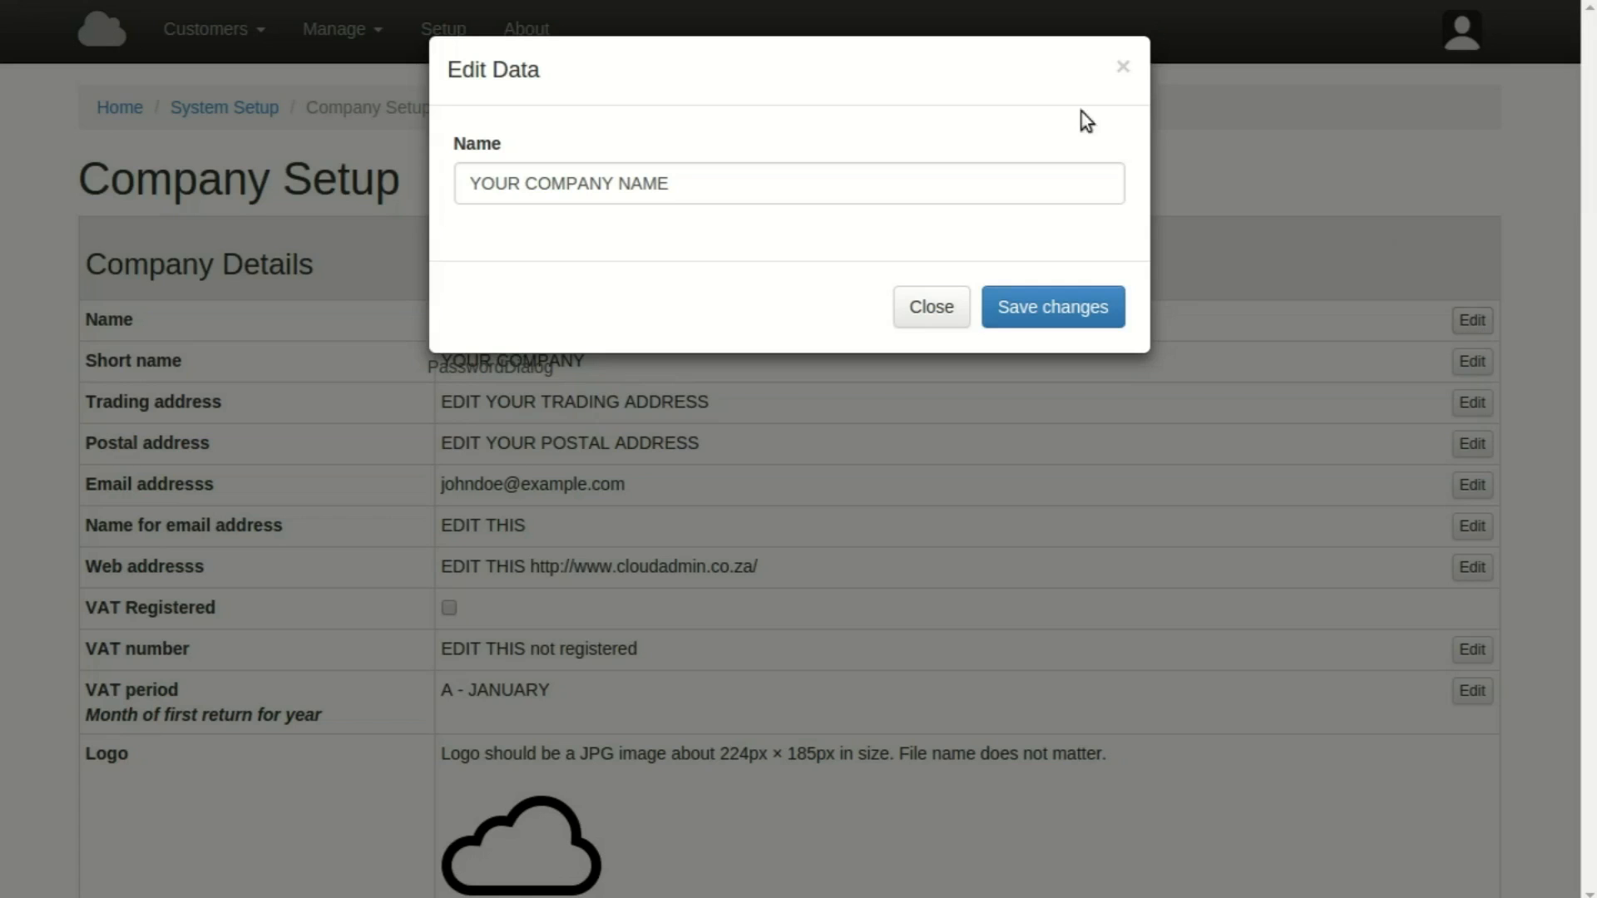
left_click_drag(697, 184, 376, 146)
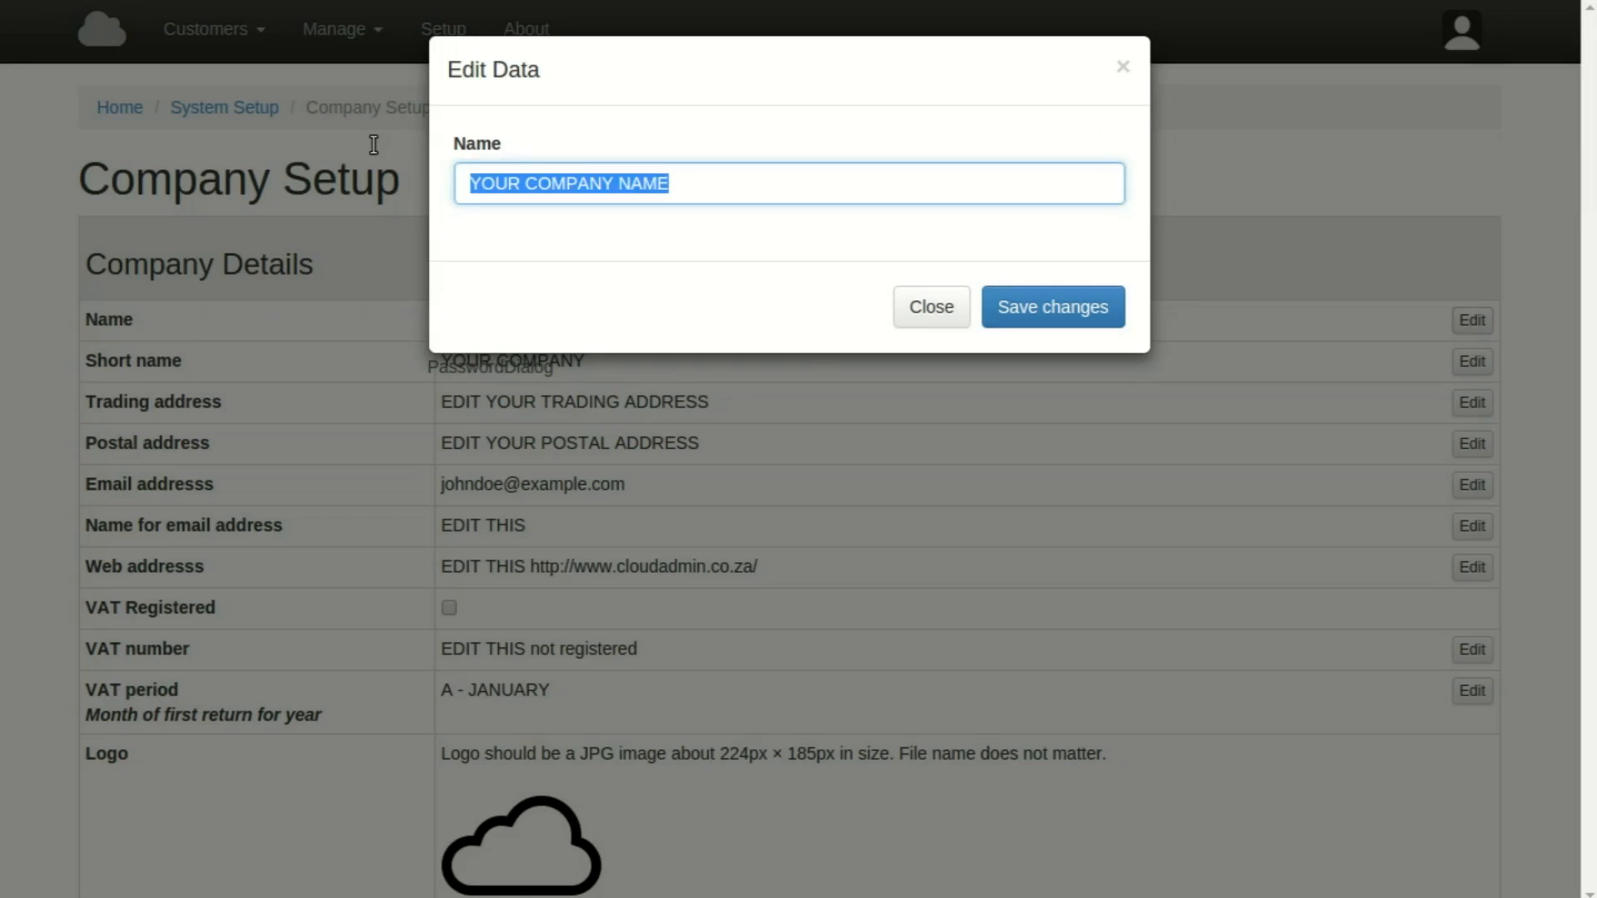
type("Bitbarn cc")
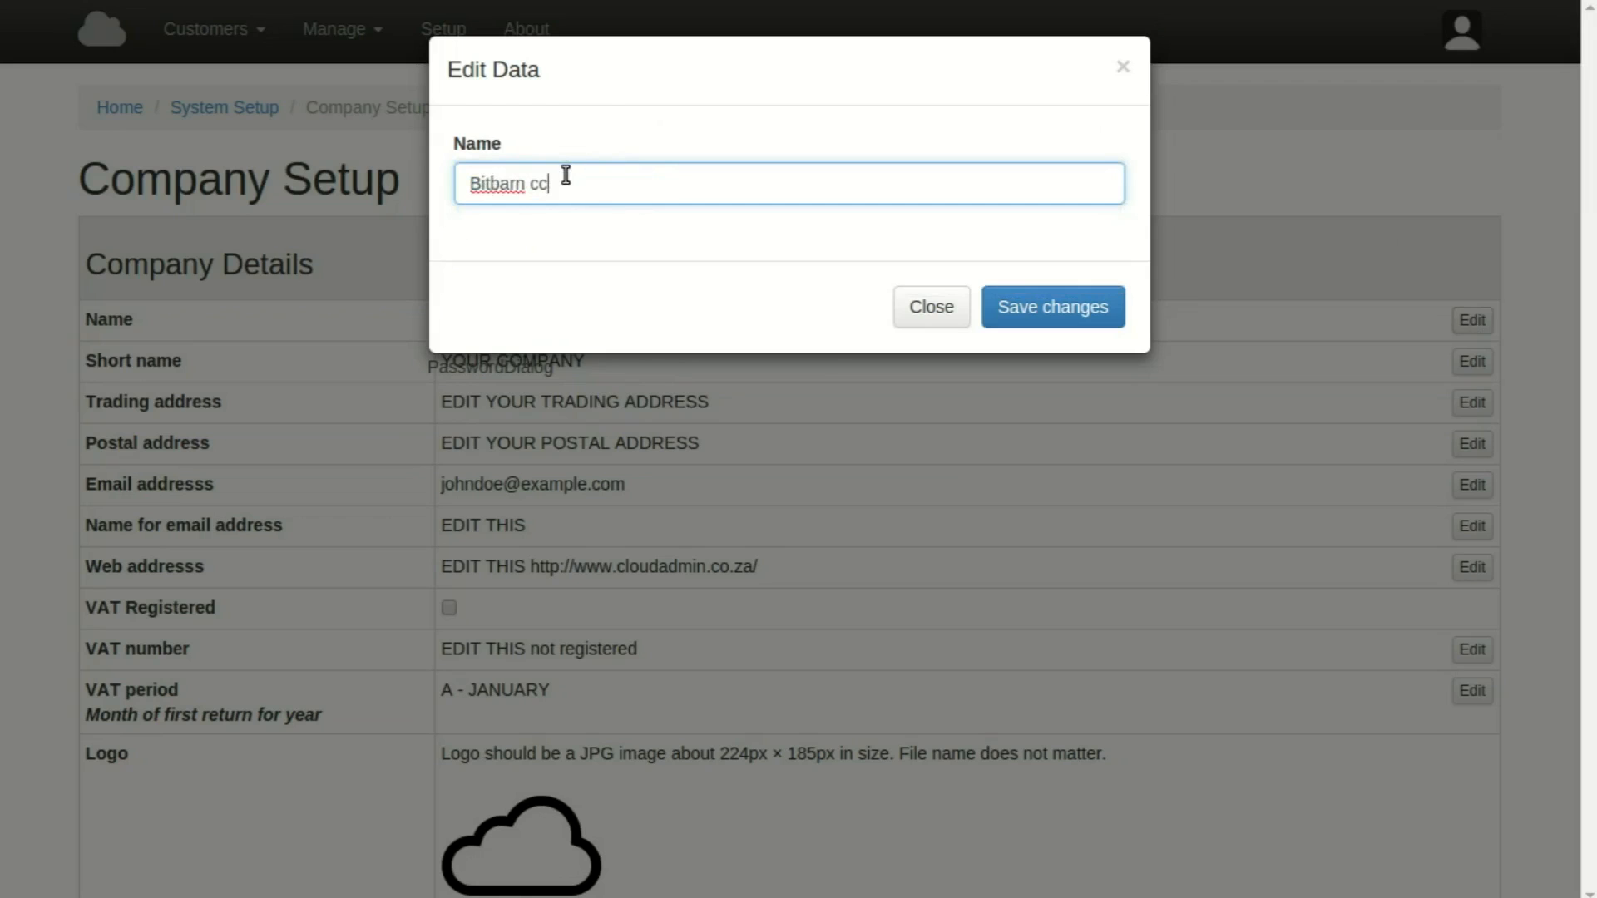
left_click(1046, 308)
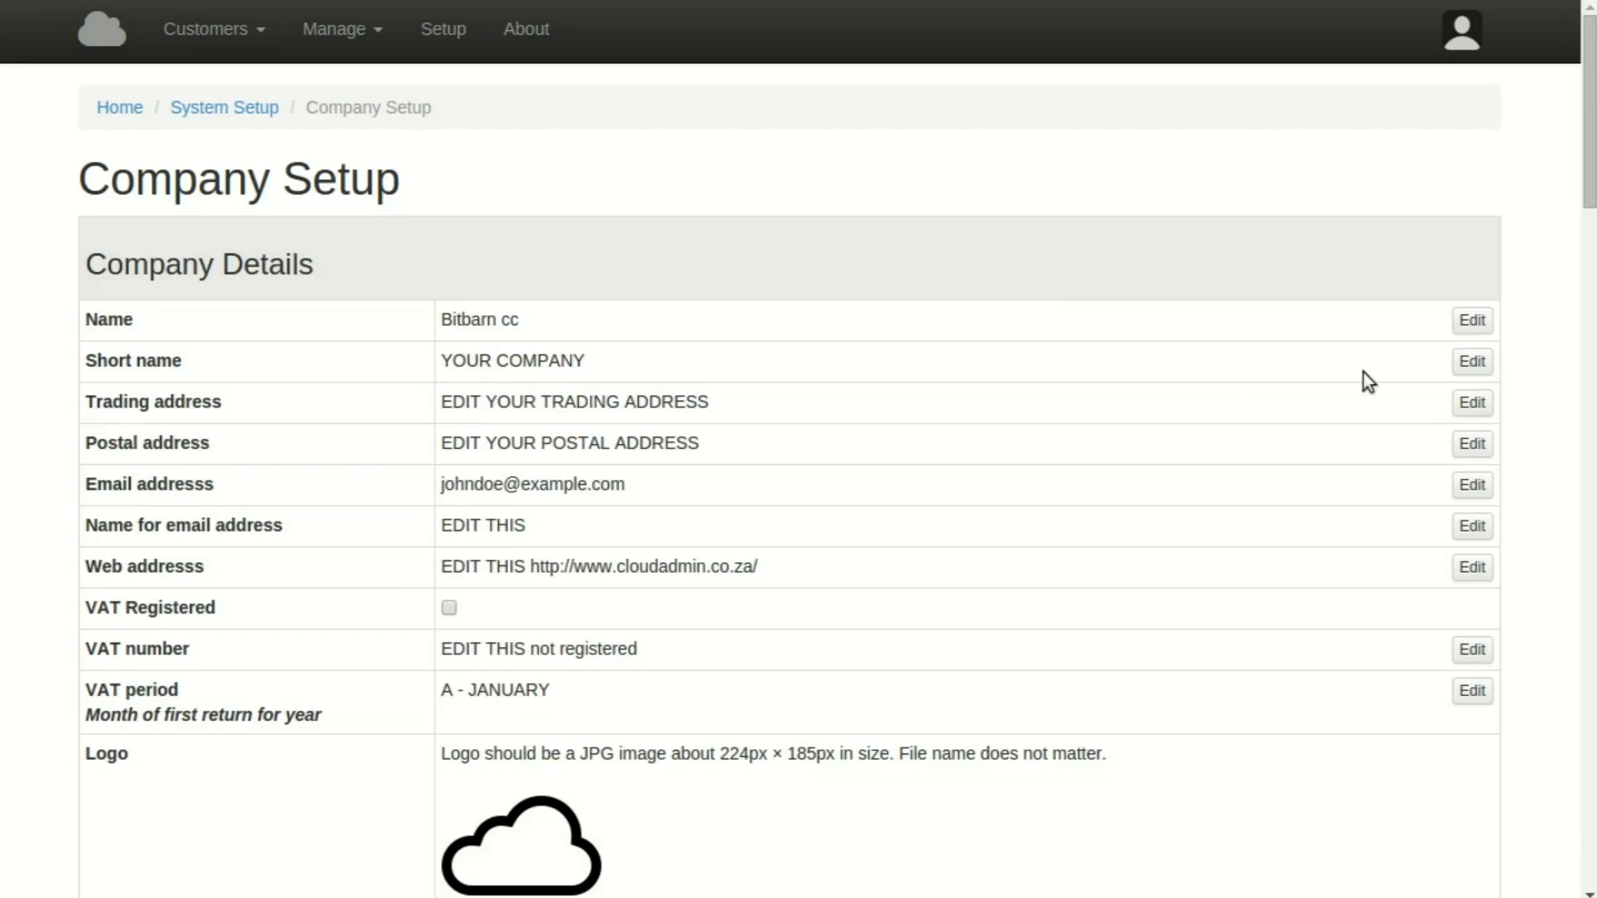
Change the company's short name to "Bitbarn" and save it
left_click(1472, 361)
left_click_drag(645, 181, 451, 187)
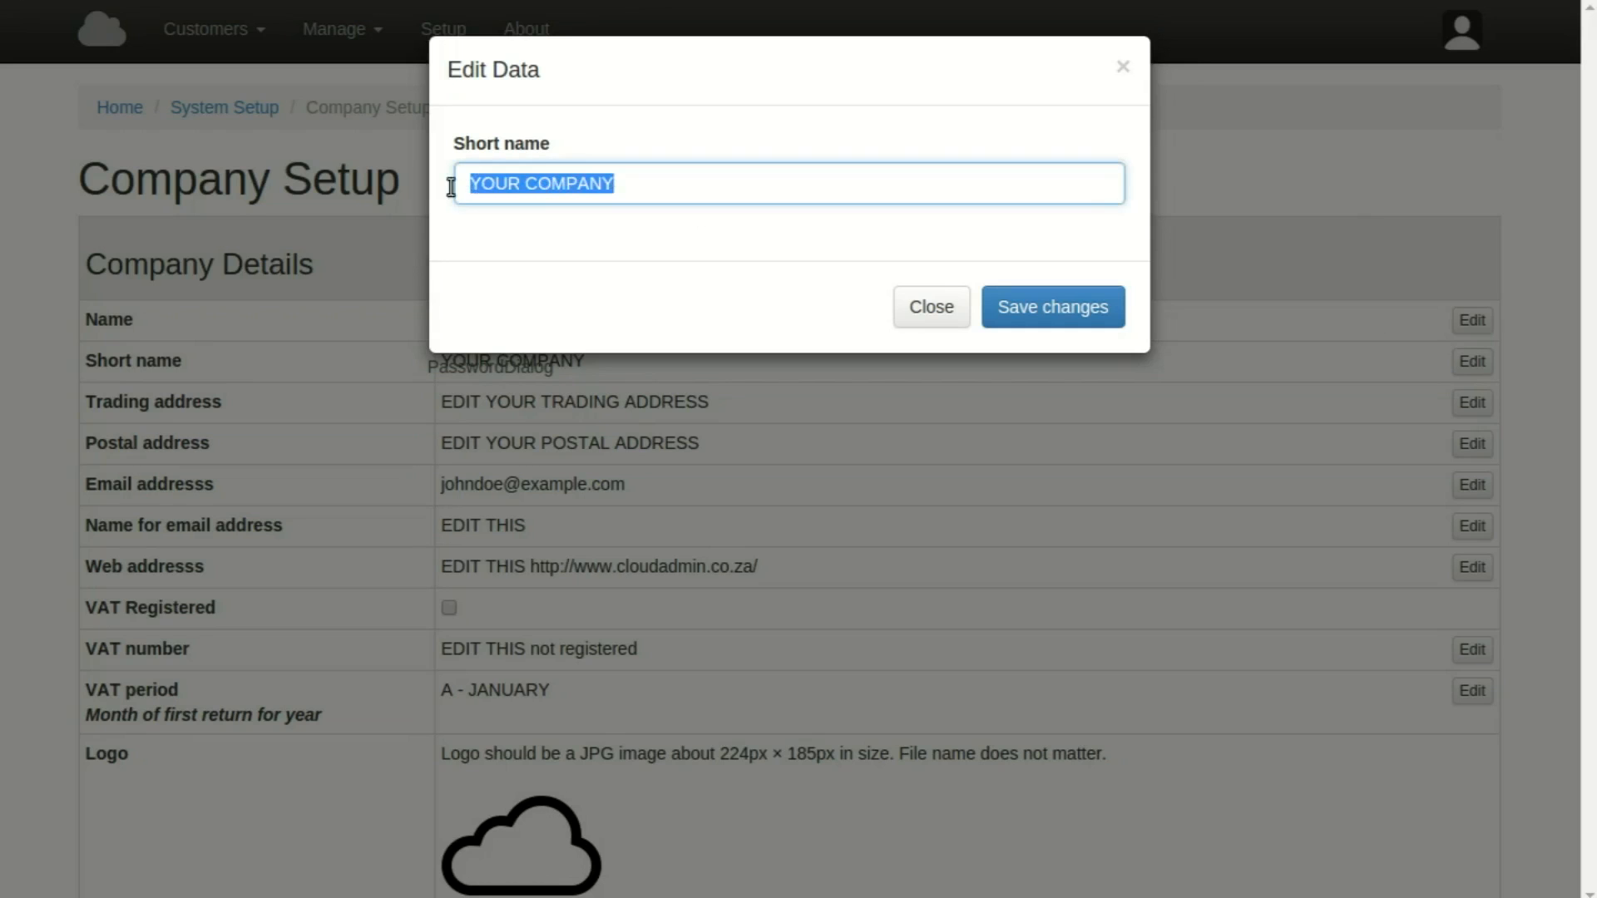
type("Bi")
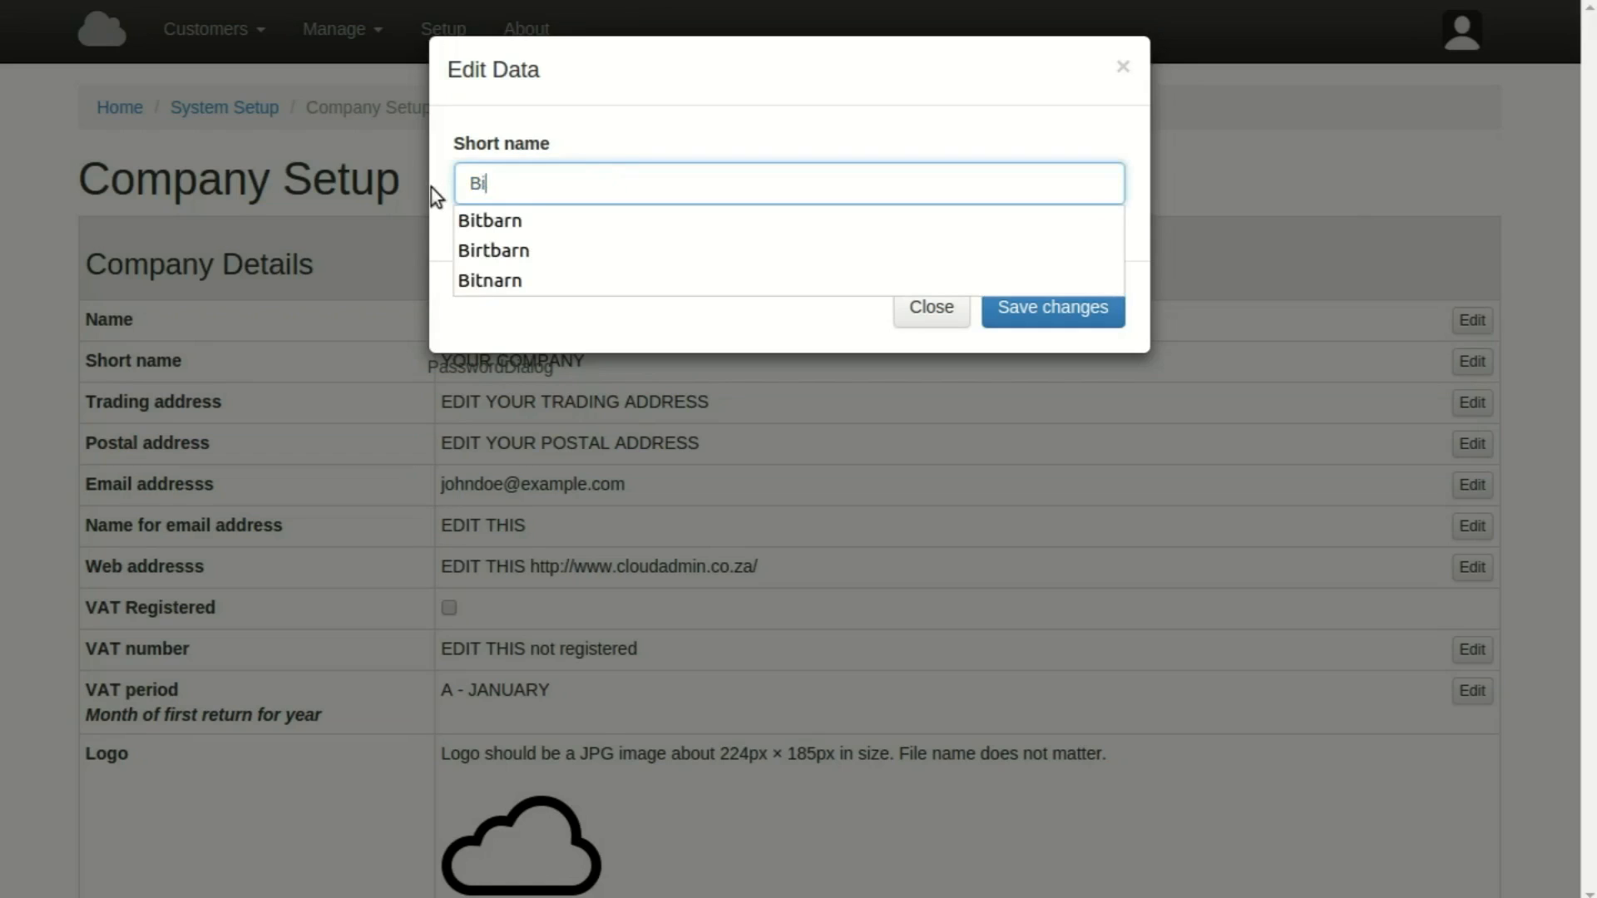
type("tbarn")
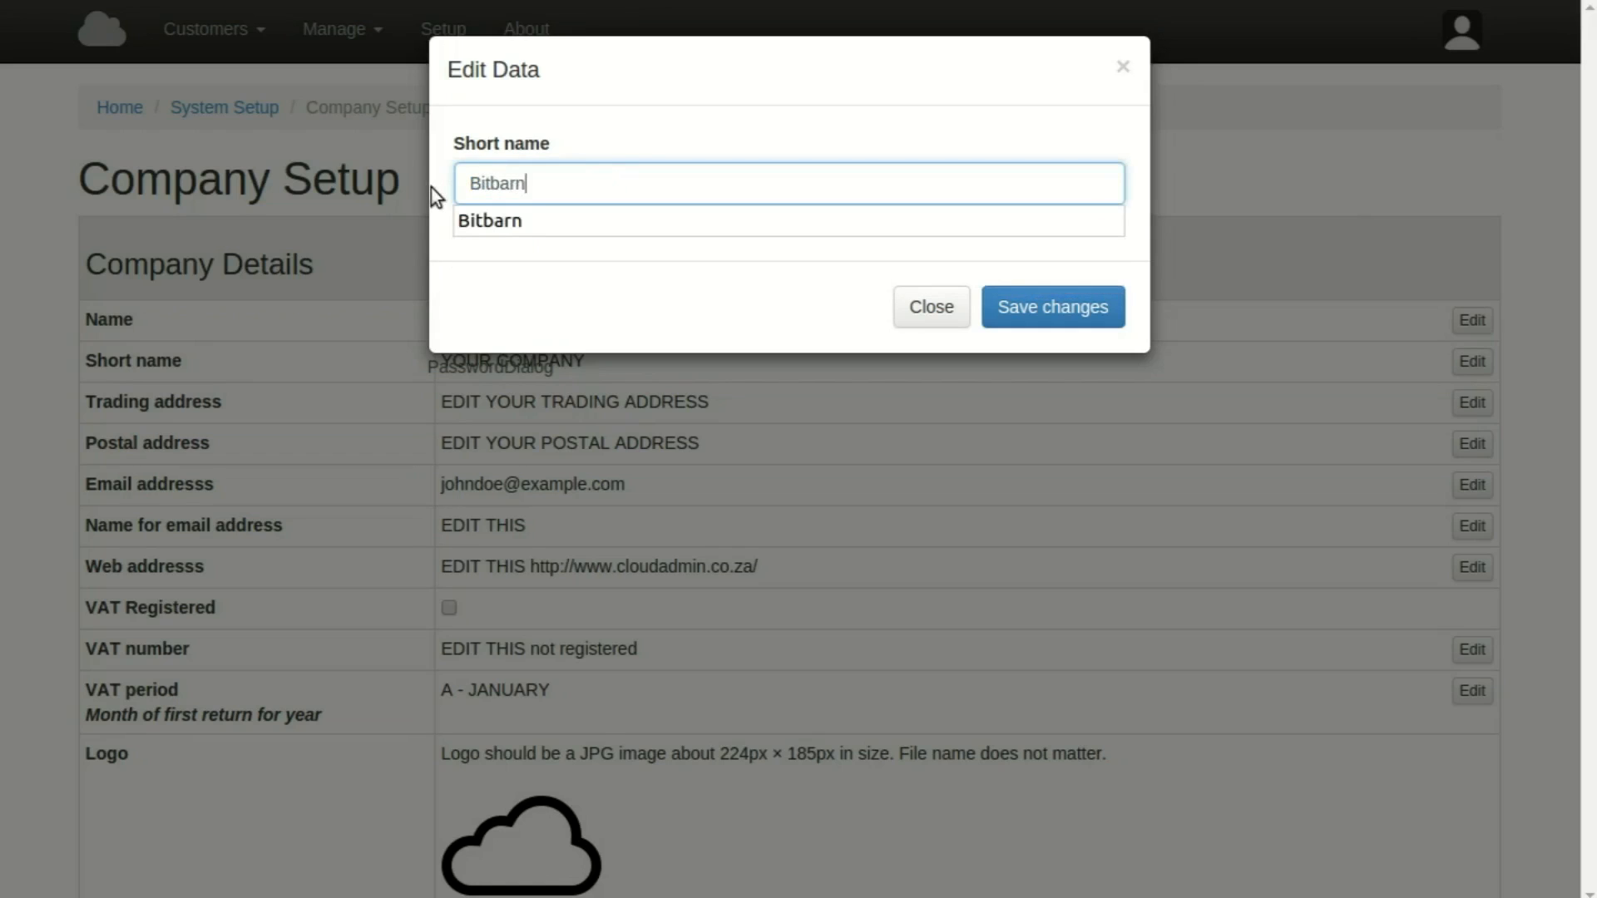
left_click(1062, 318)
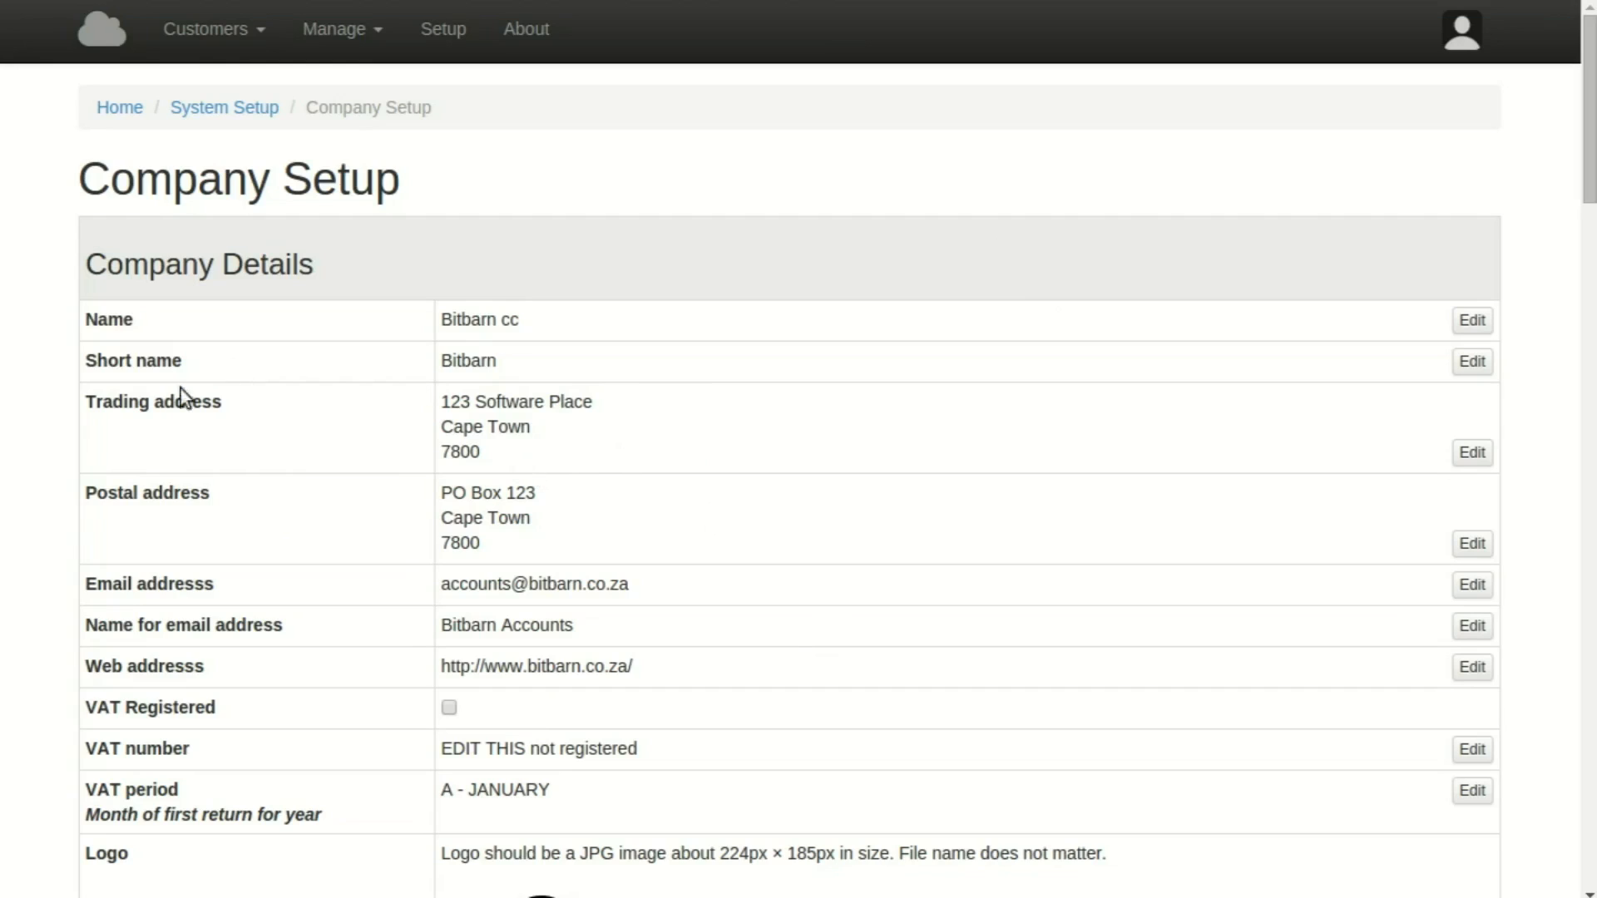
Examine the postal address and the email address entered in the company details
left_click_drag(499, 473, 511, 518)
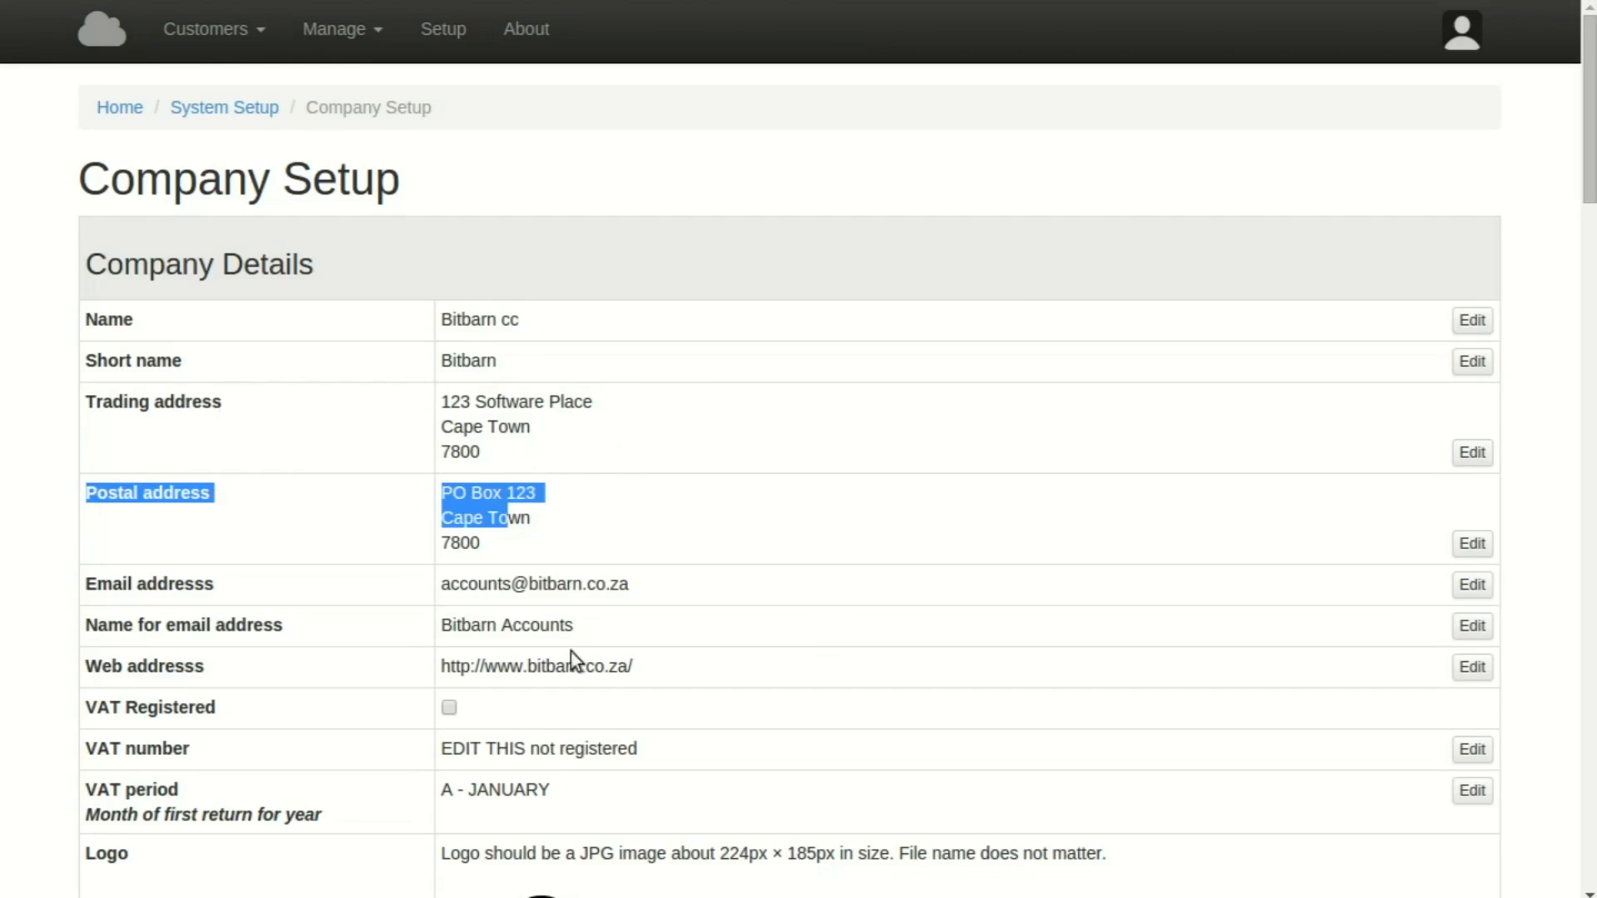
left_click_drag(634, 584, 439, 584)
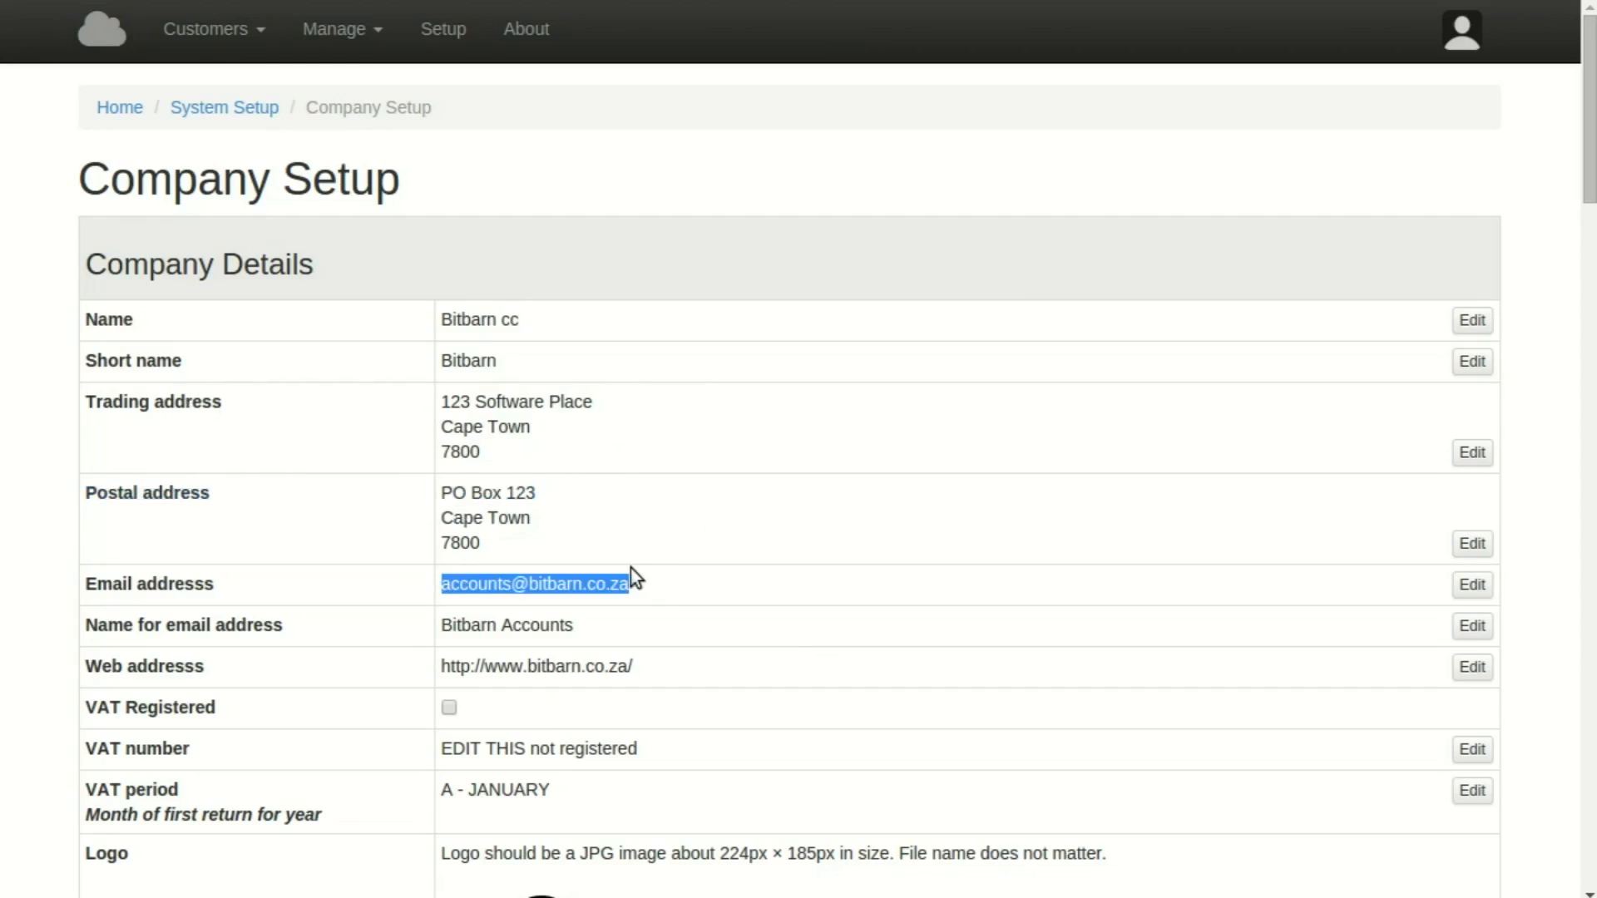
left_click(662, 587)
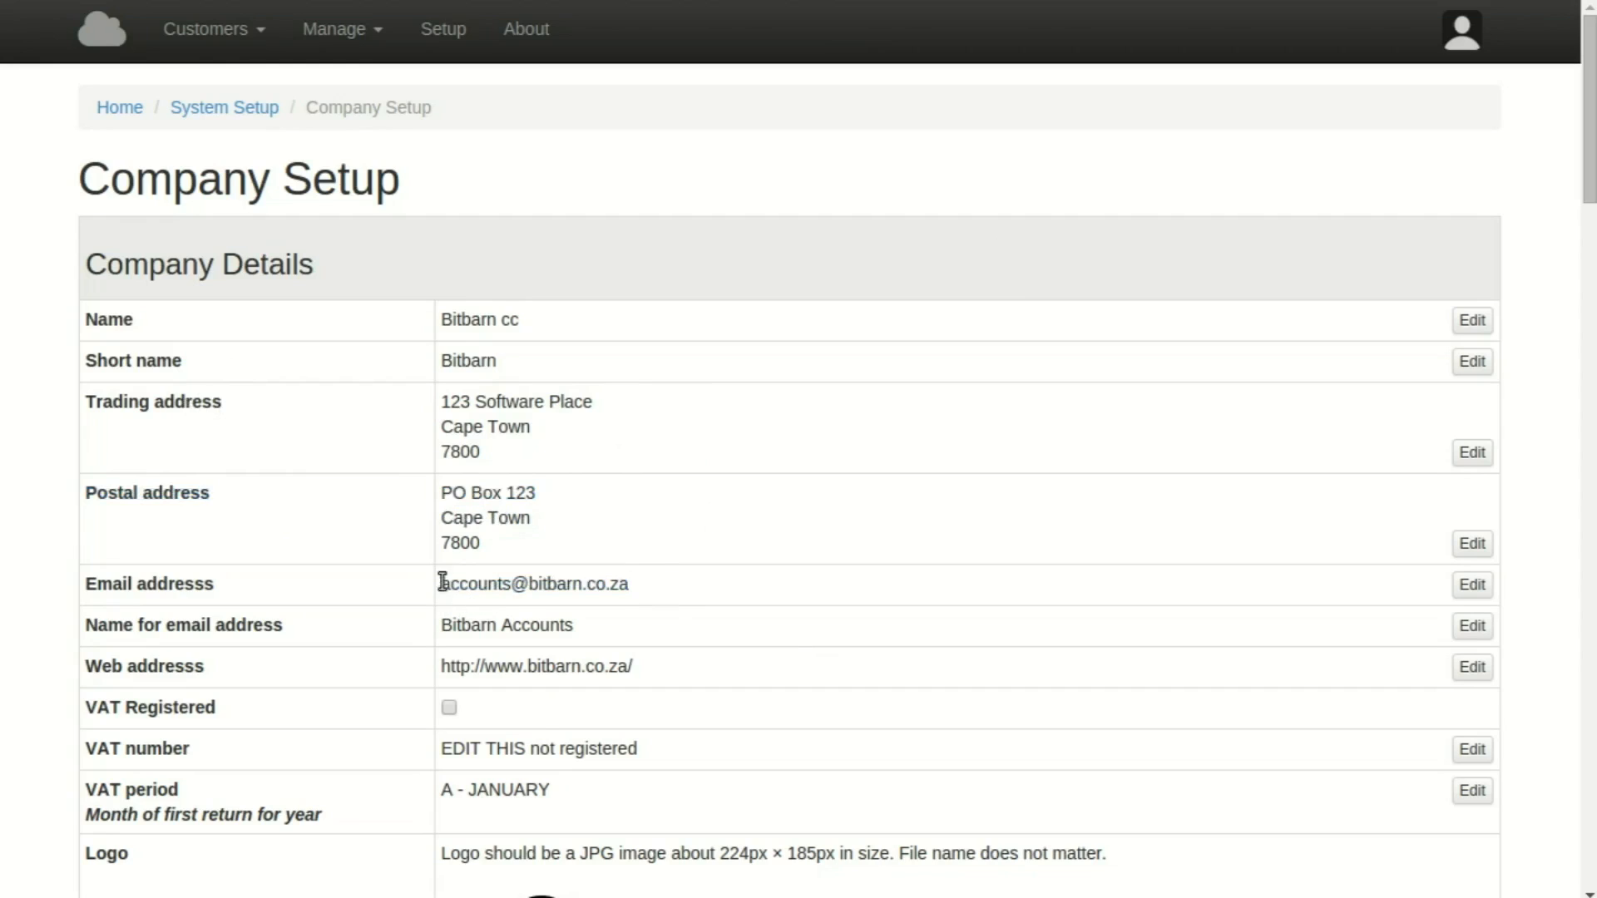
left_click_drag(443, 584, 662, 591)
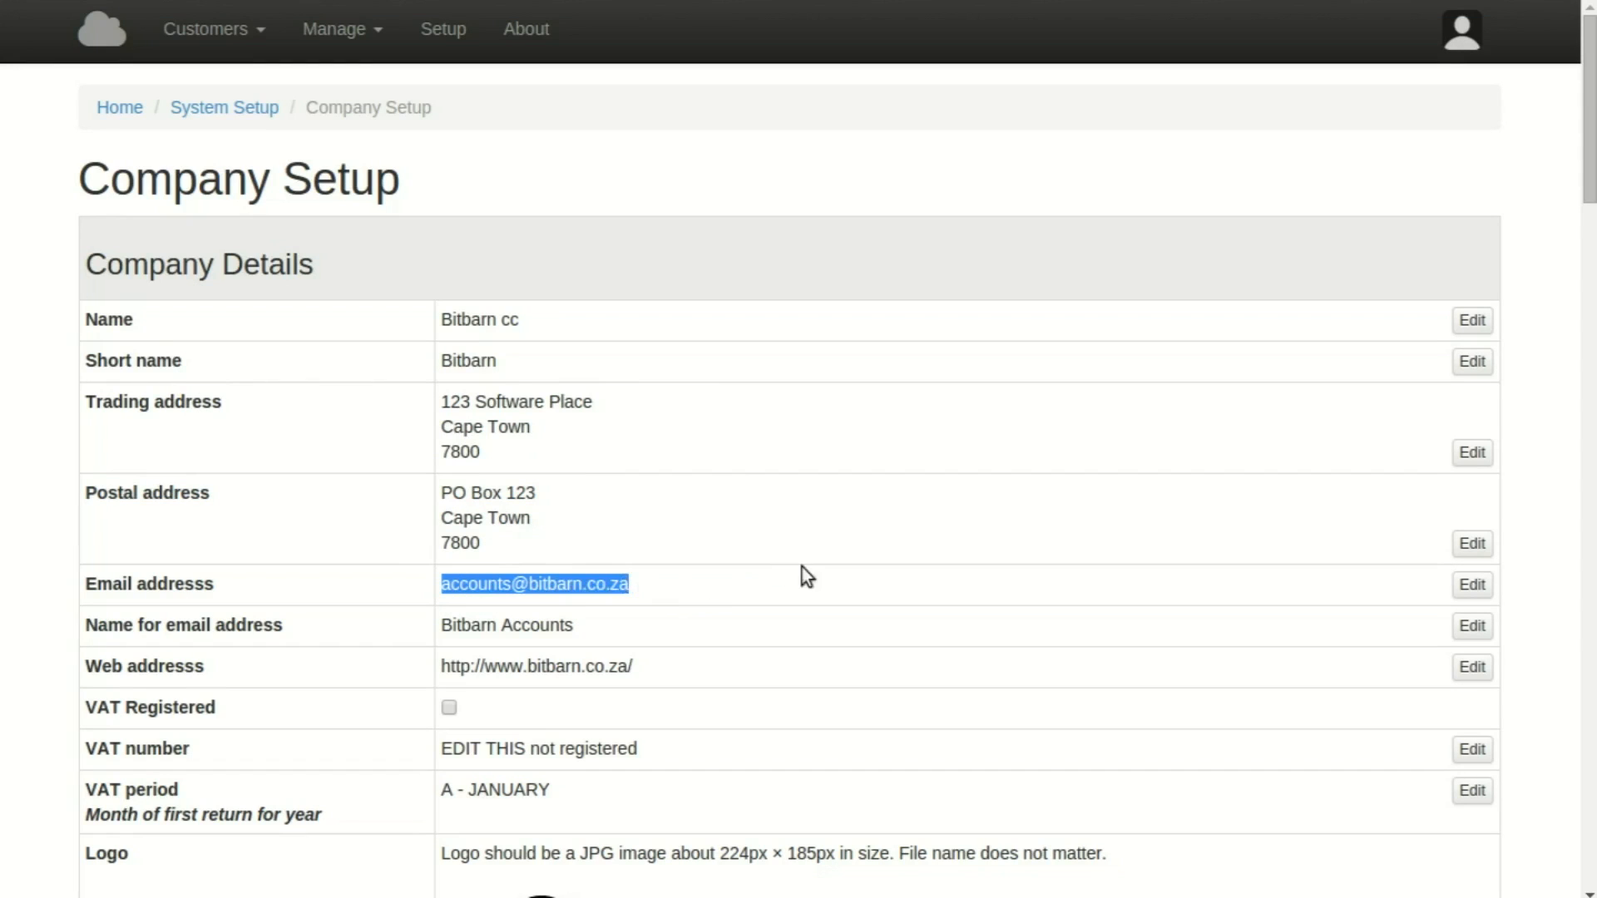
left_click(449, 584)
double_click(460, 584)
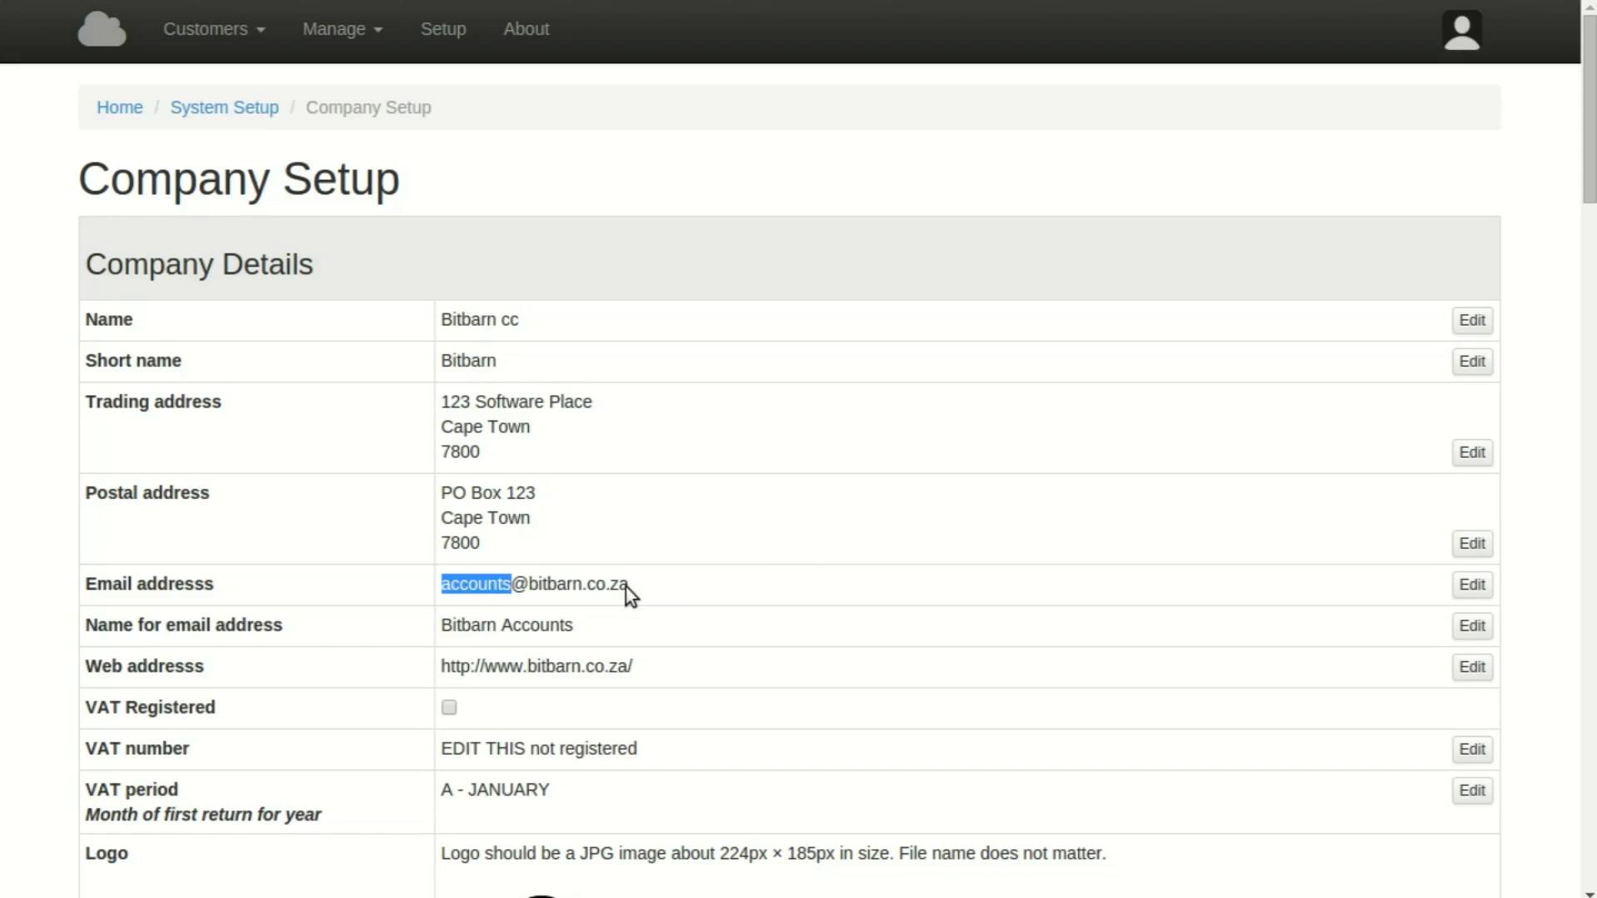
left_click(705, 587)
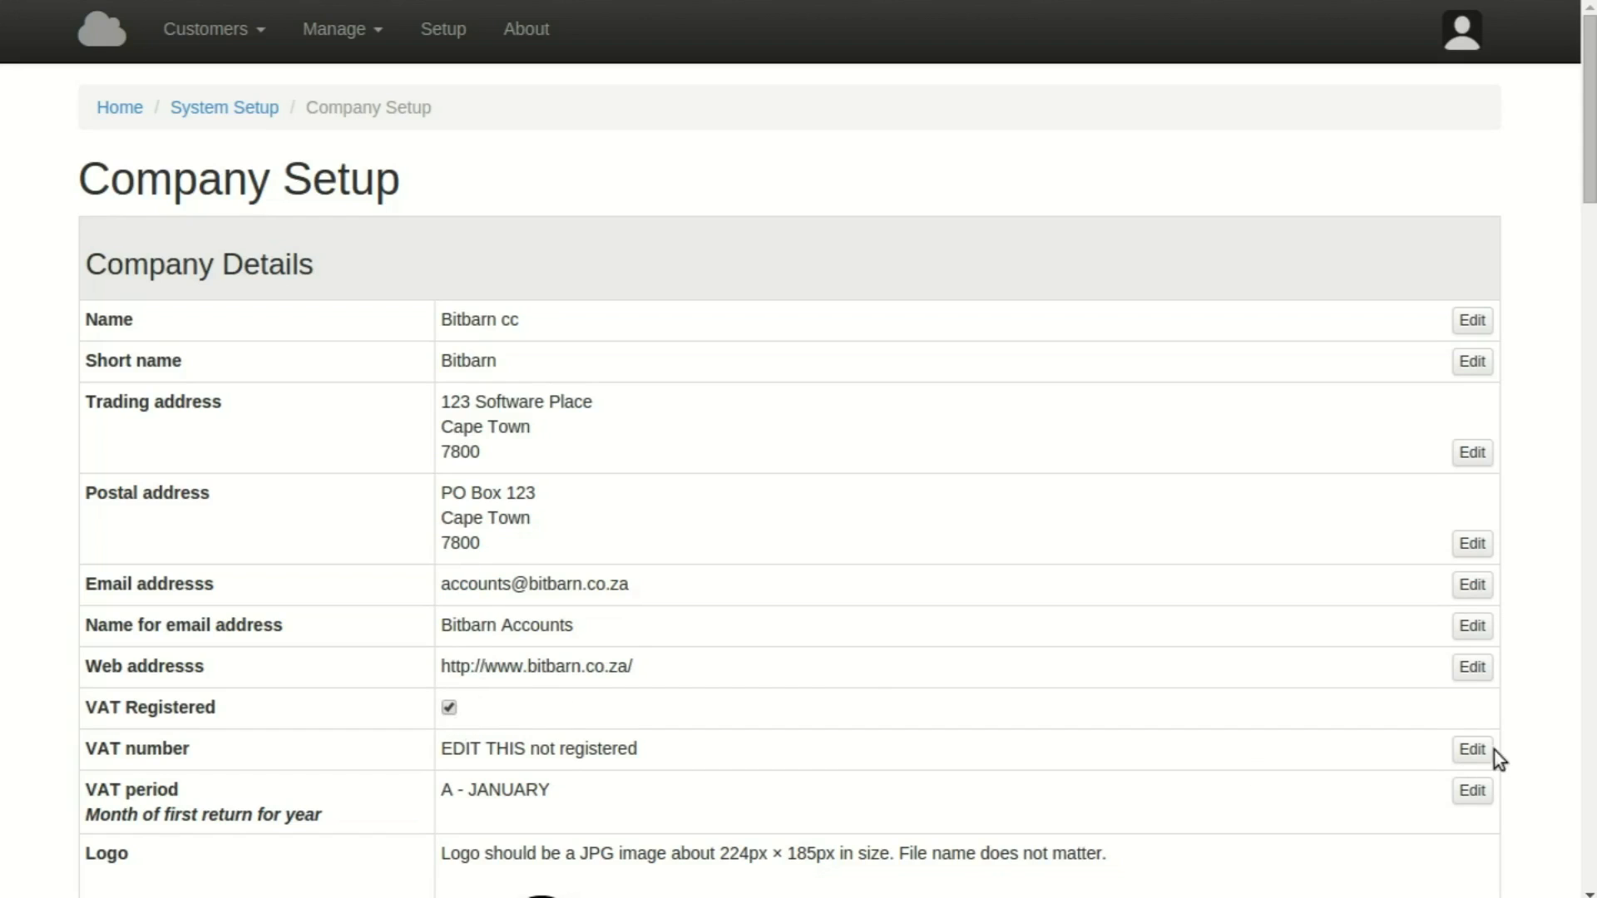
Replace the placeholder VAT number with the company's VAT number and save it
left_click(1473, 750)
left_click_drag(712, 183, 421, 186)
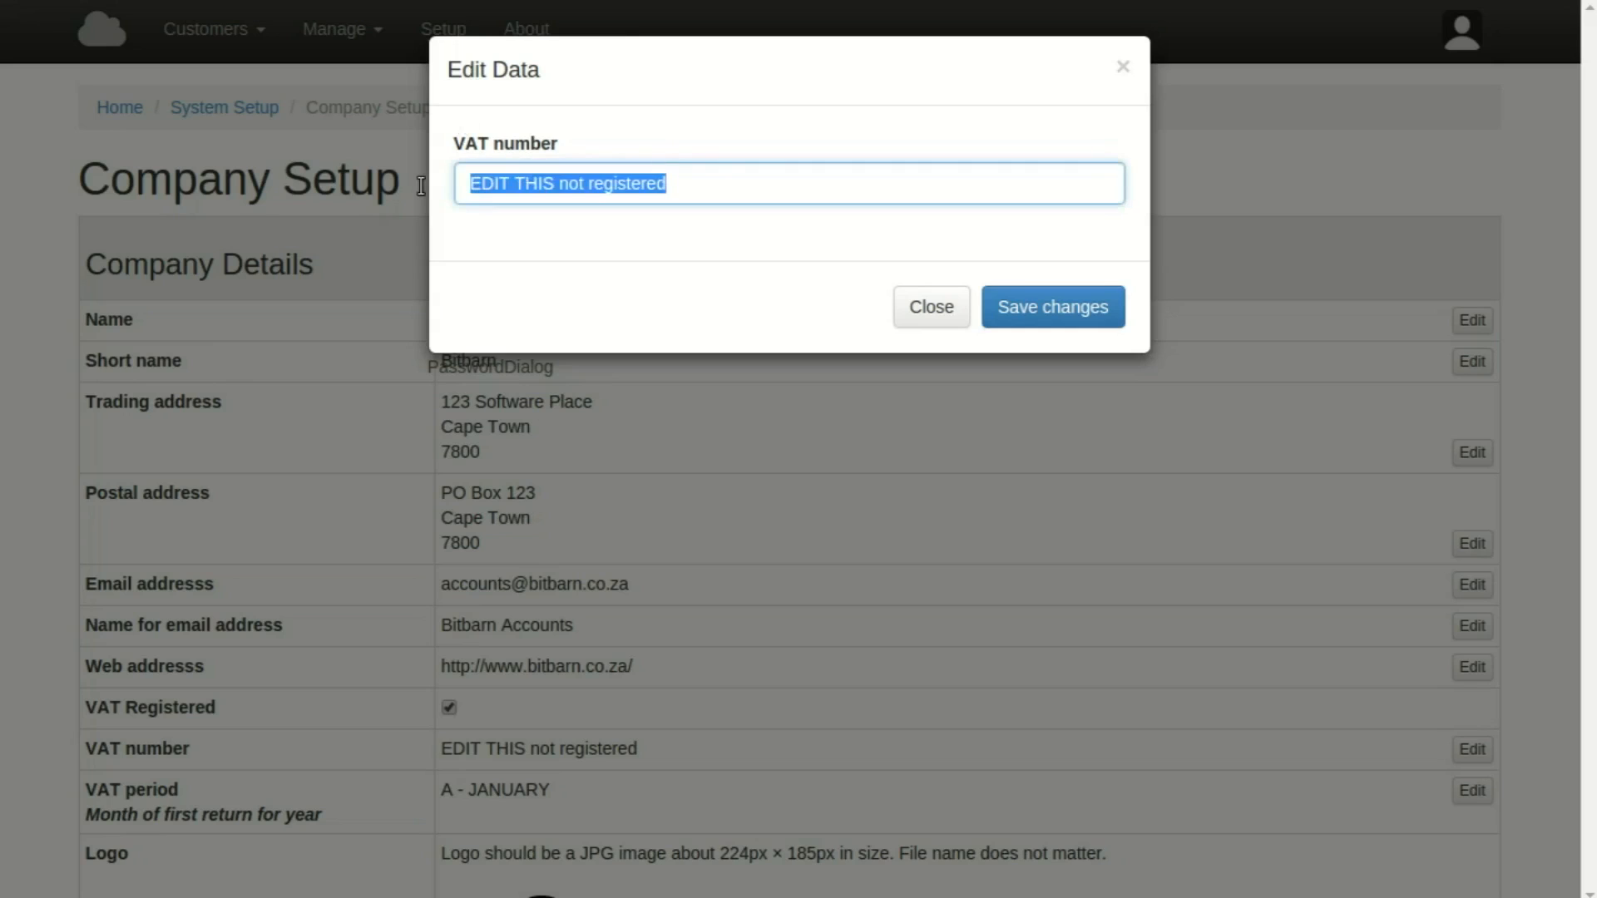
type("123456789")
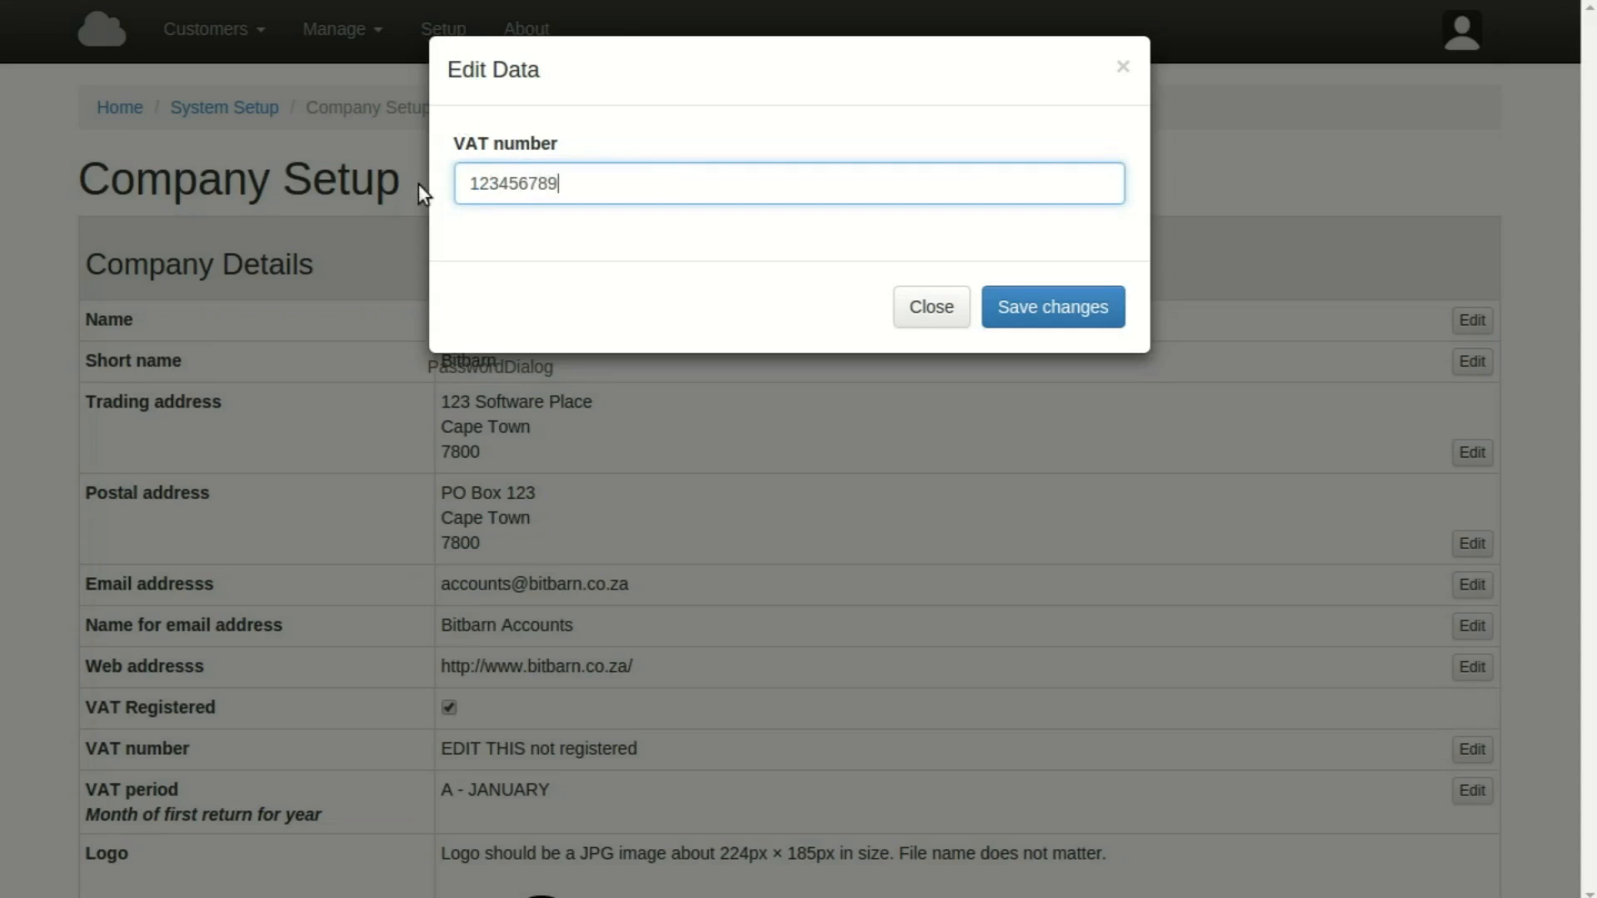
left_click(1017, 307)
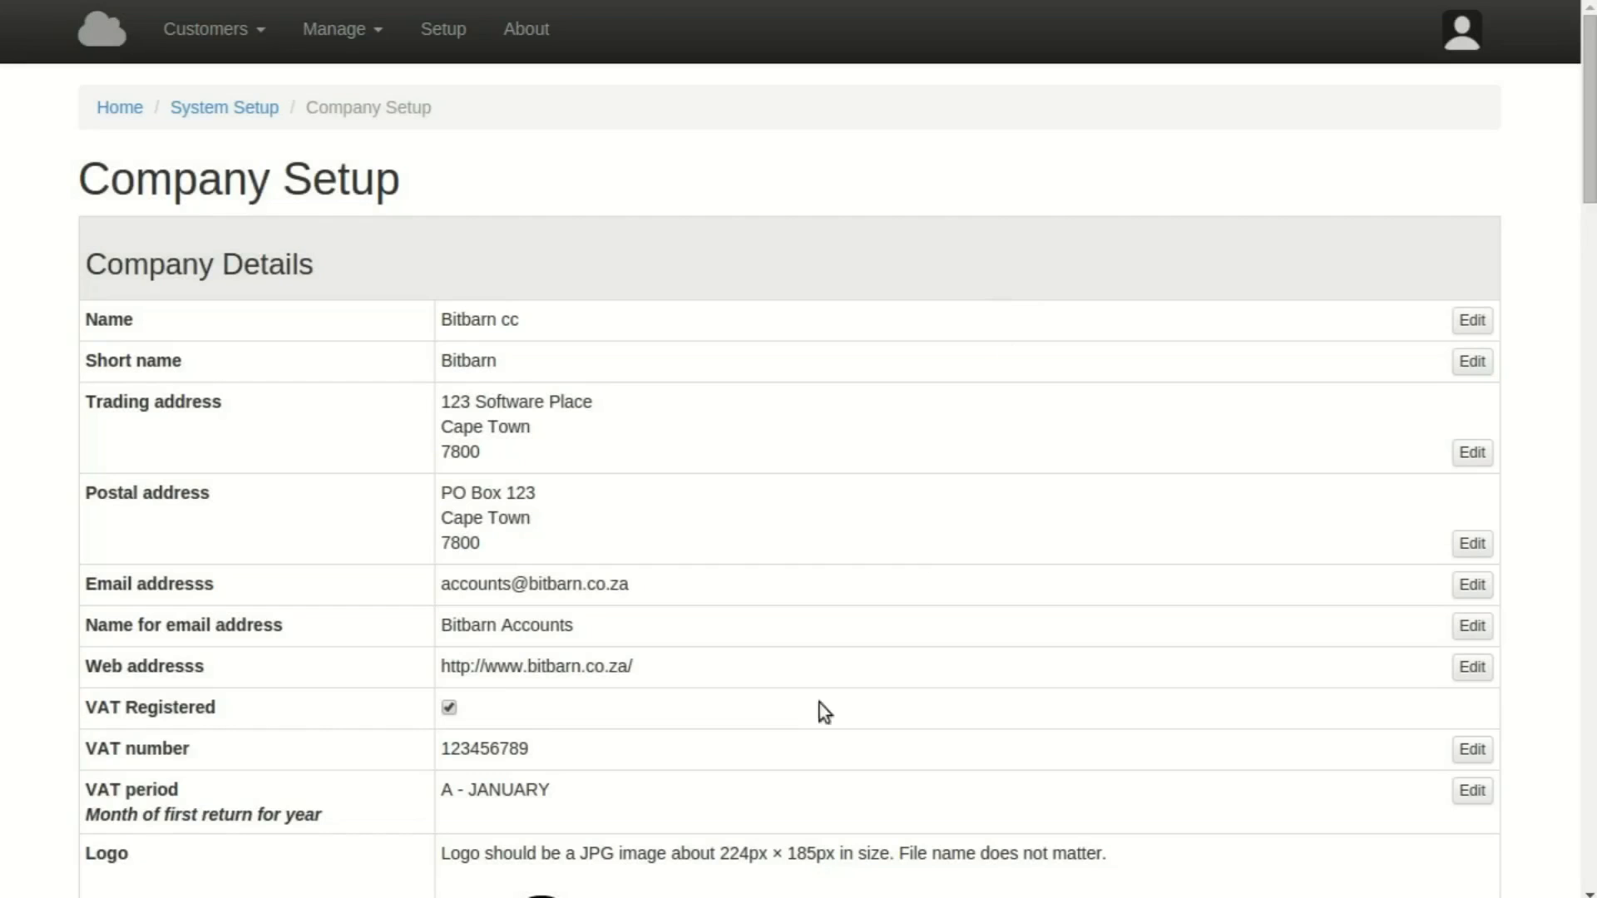
Save the VAT period with A - JANUARY as the month of the first return for the year
left_click(1473, 792)
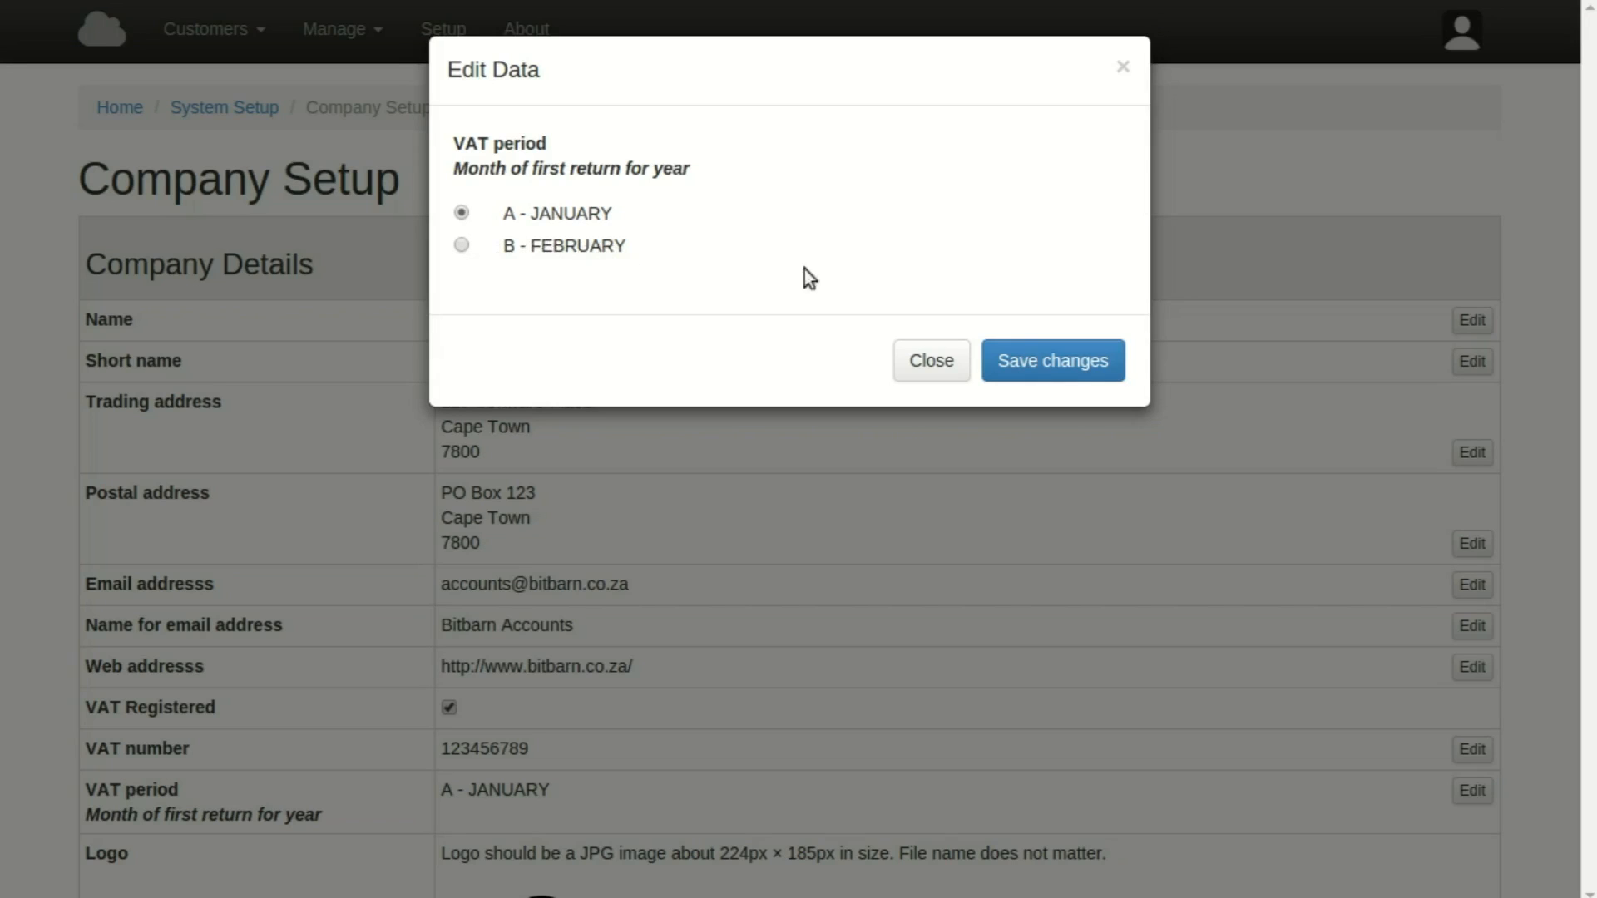
left_click(1032, 371)
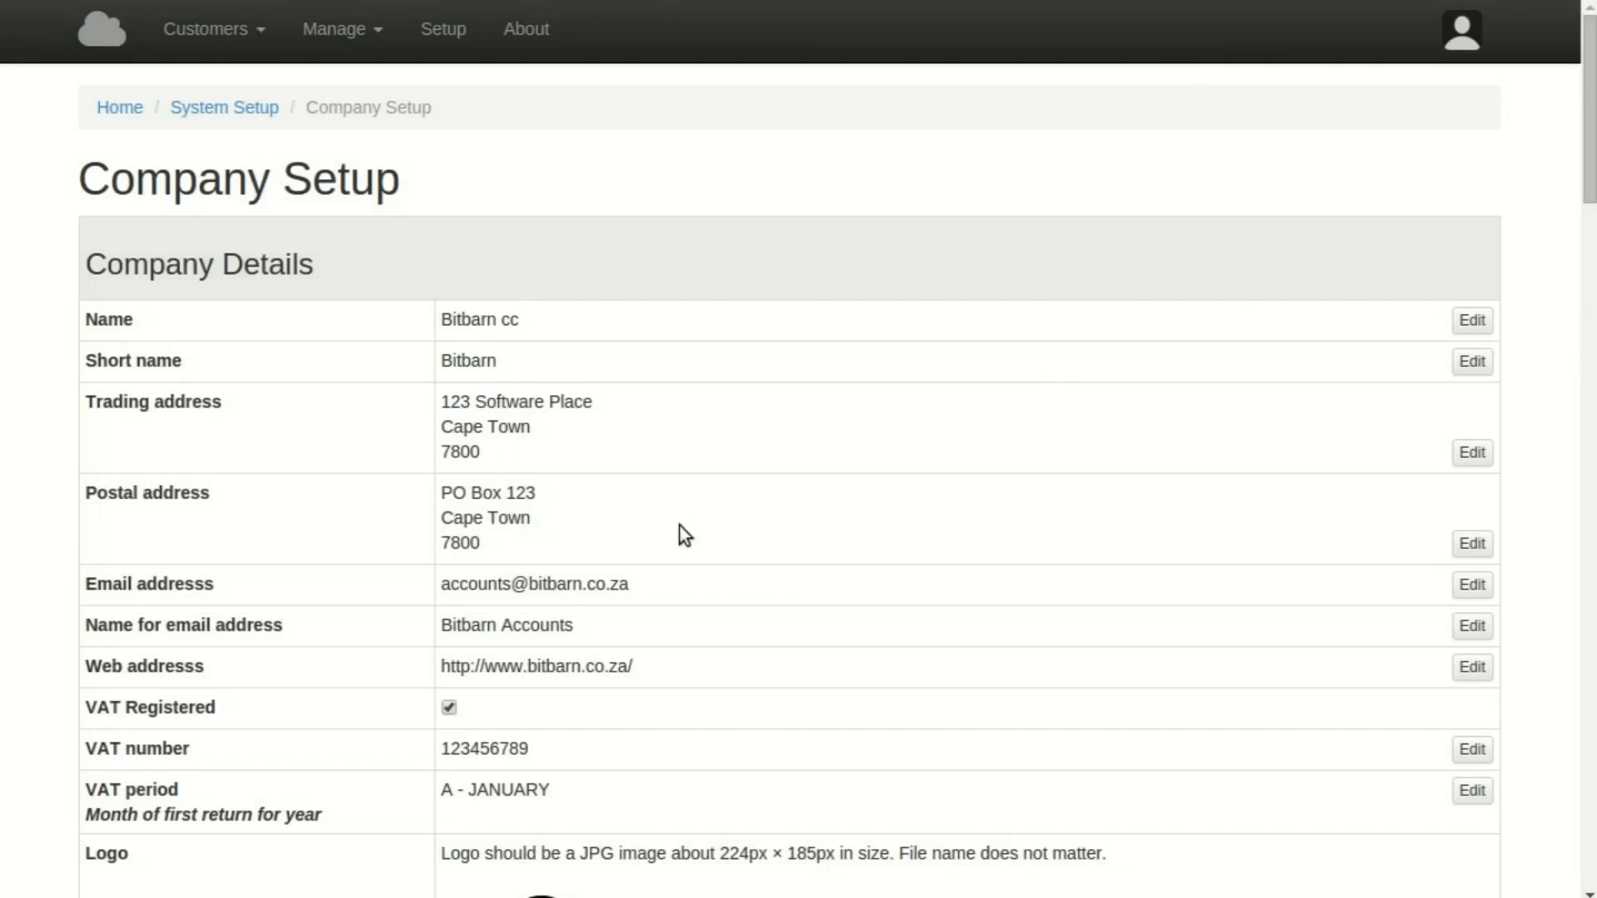
scroll(675, 477, "down", 6)
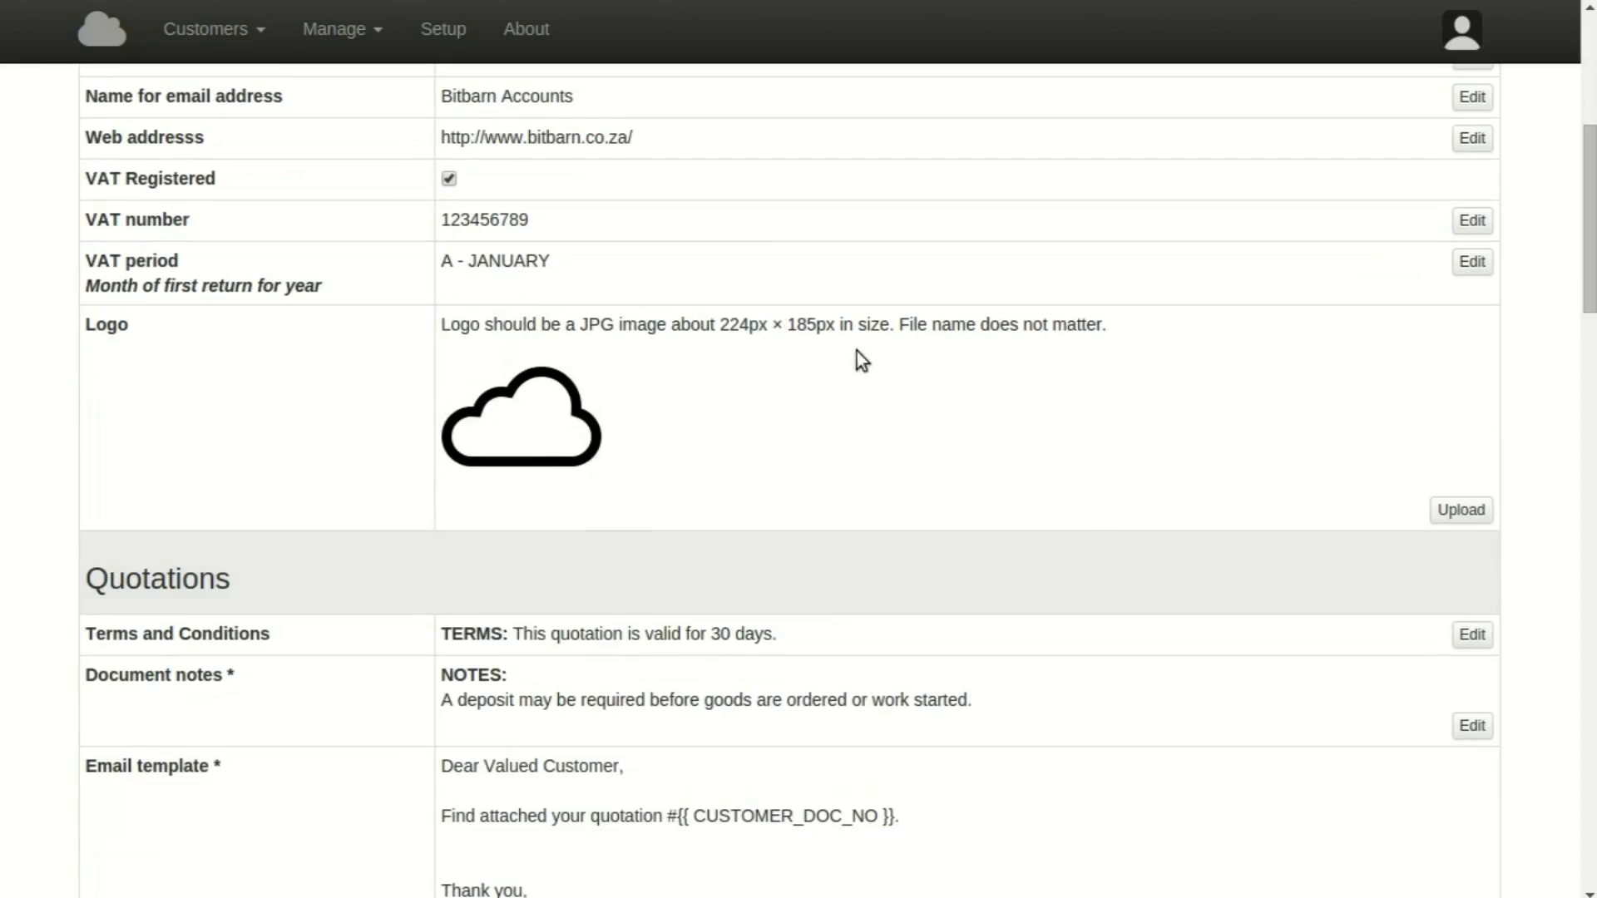
Examine the recommended logo dimensions and the terms and conditions and document notes set for quotations
left_click_drag(720, 324, 835, 325)
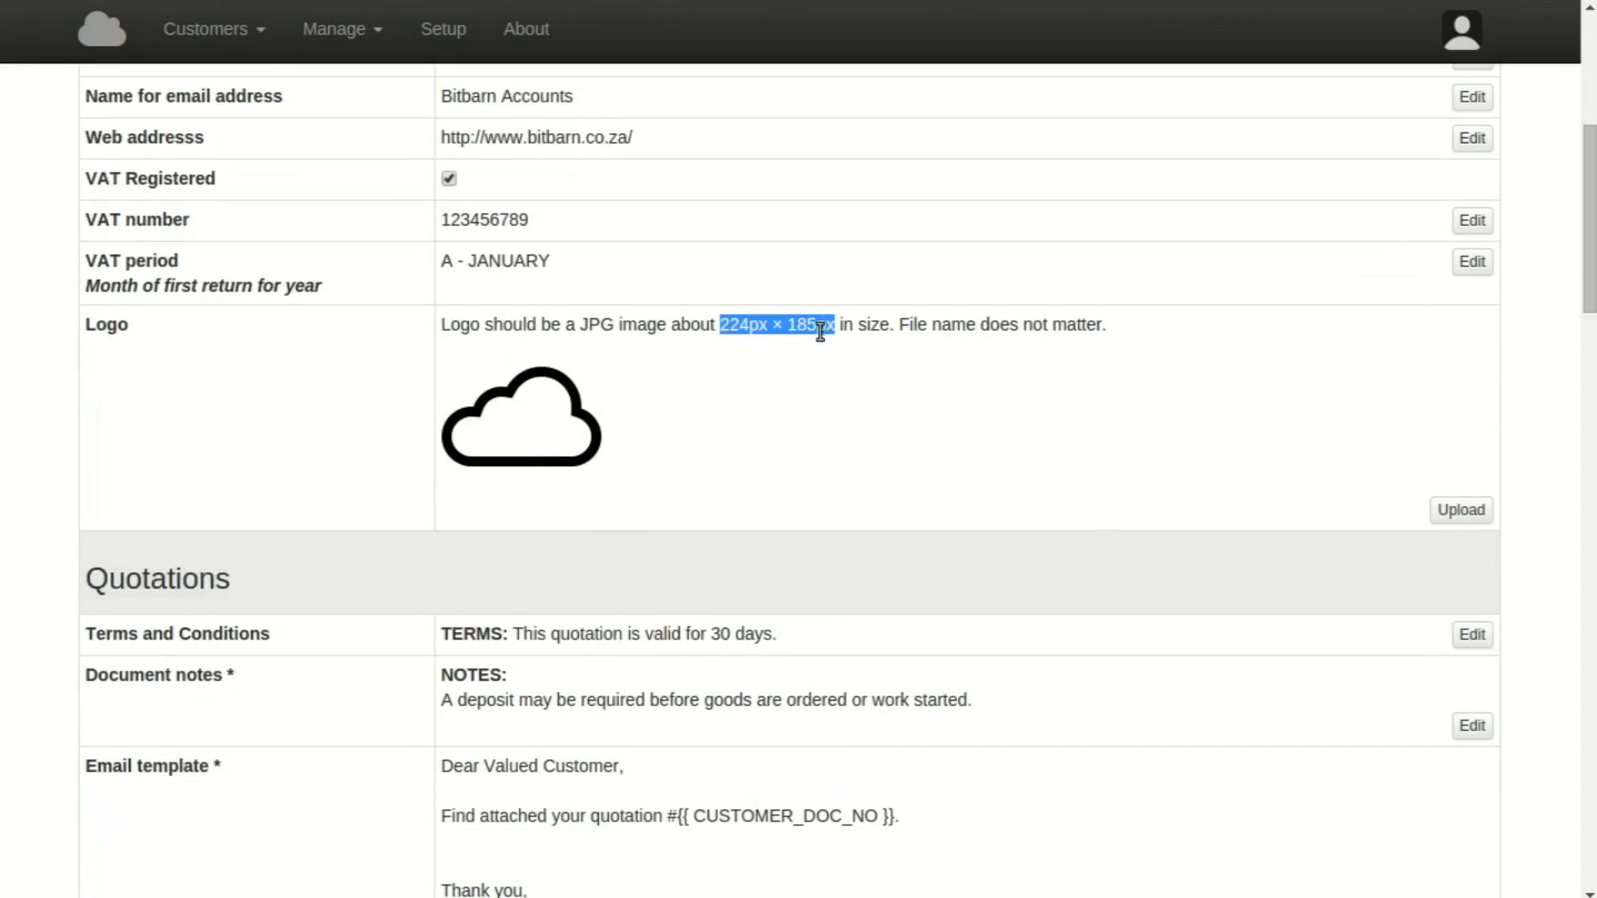
left_click(733, 408)
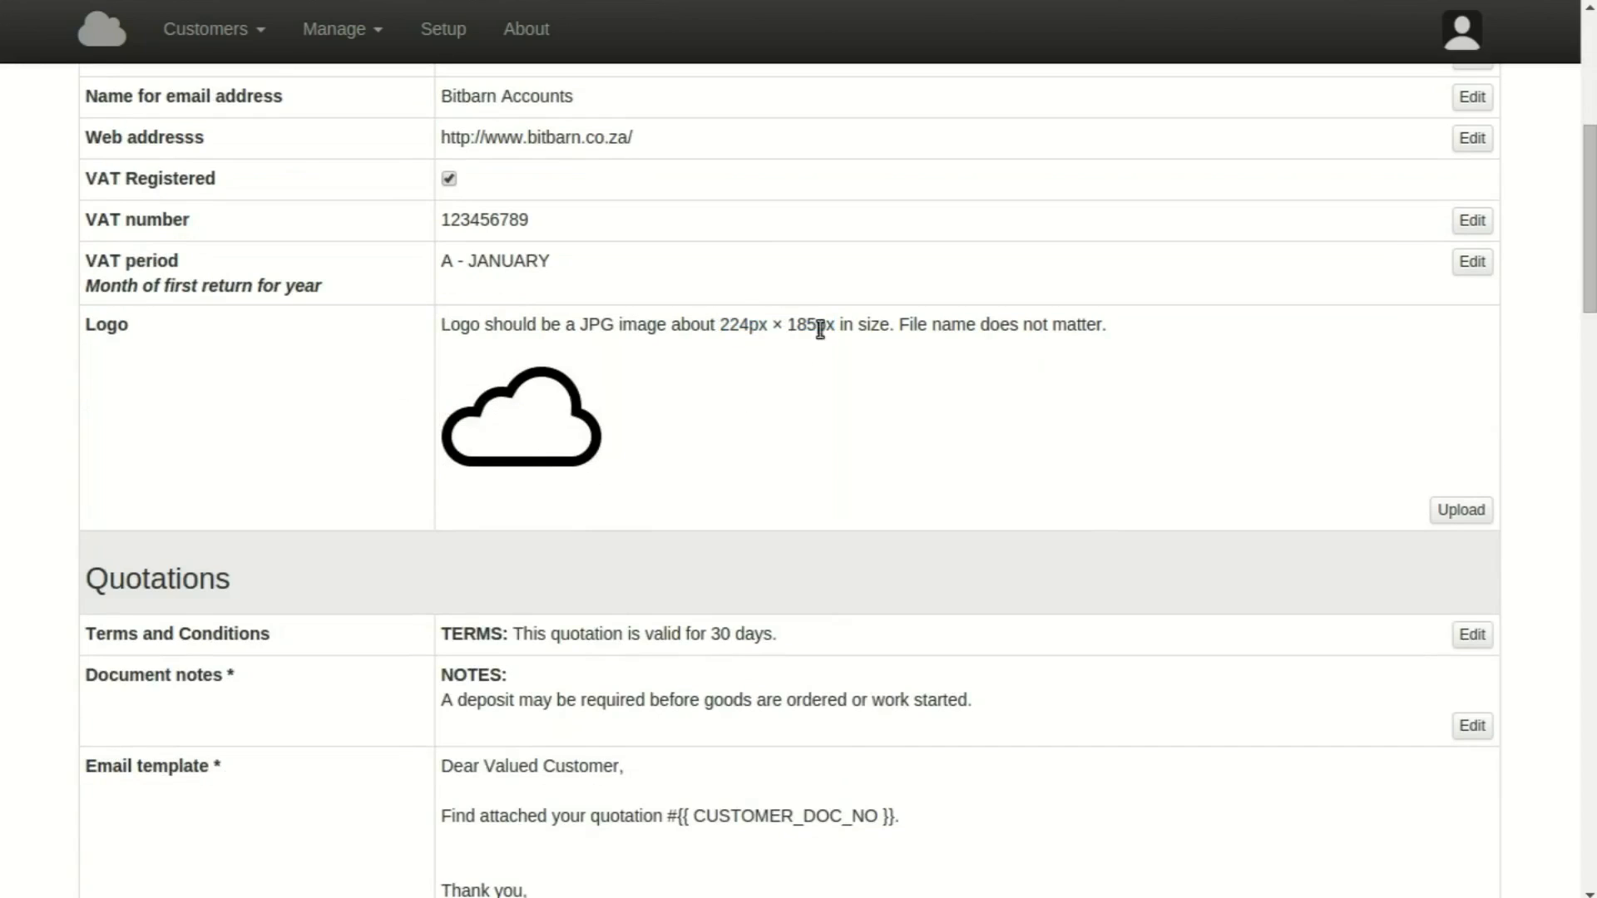
scroll(820, 328, "down", 1)
left_click_drag(580, 259, 666, 260)
scroll(701, 323, "down", 5)
left_click_drag(777, 237, 418, 235)
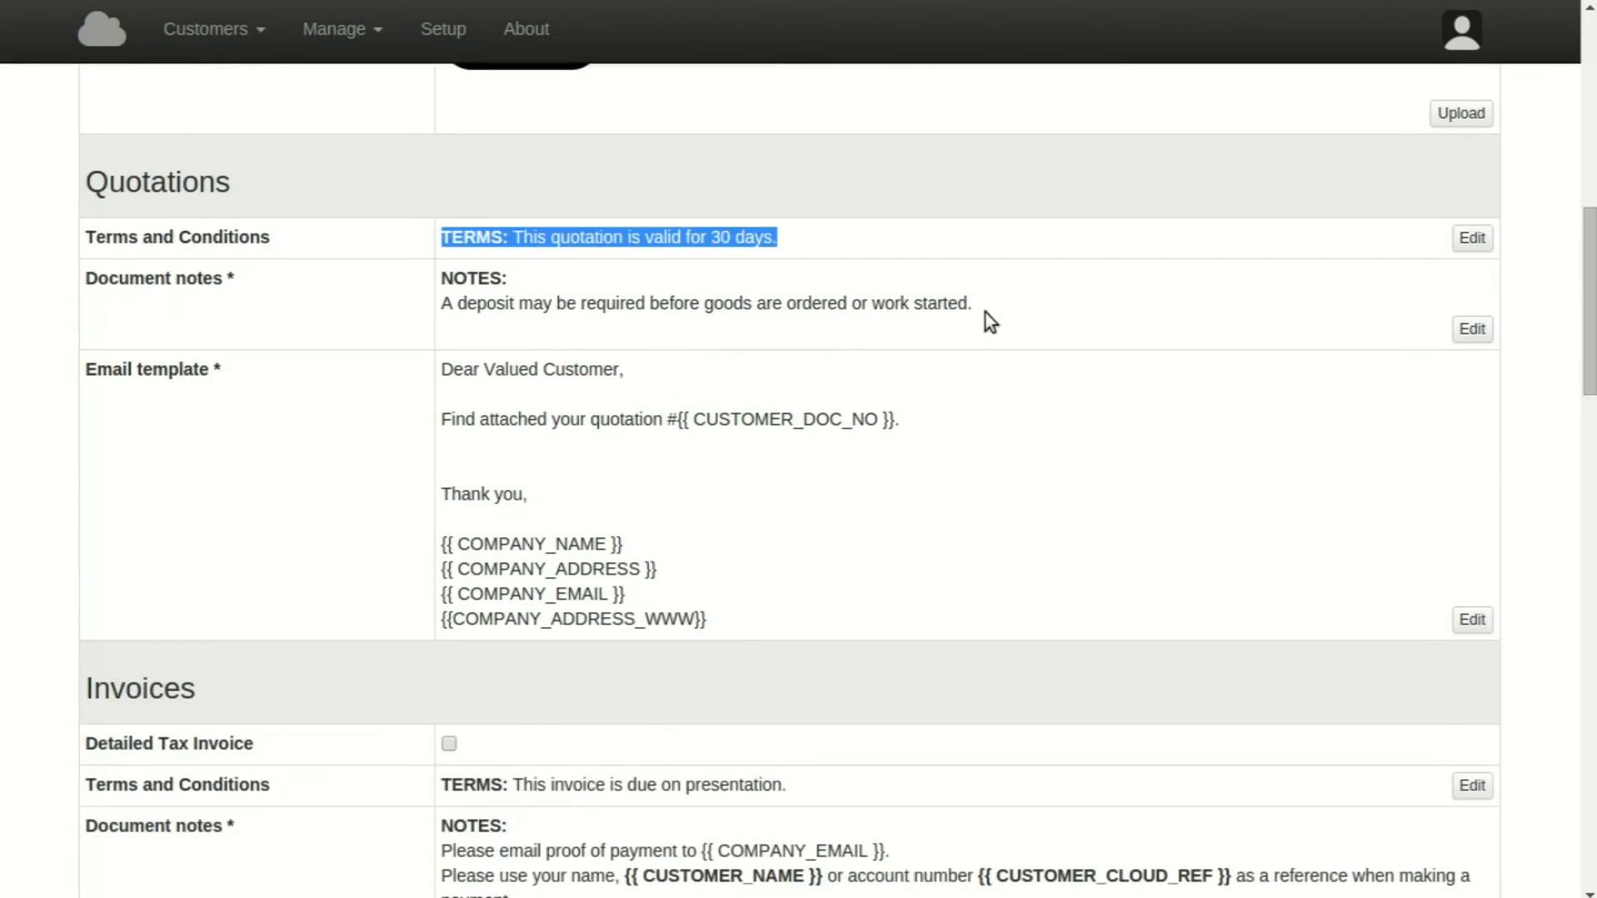
left_click_drag(985, 312, 463, 259)
scroll(549, 444, "down", 1)
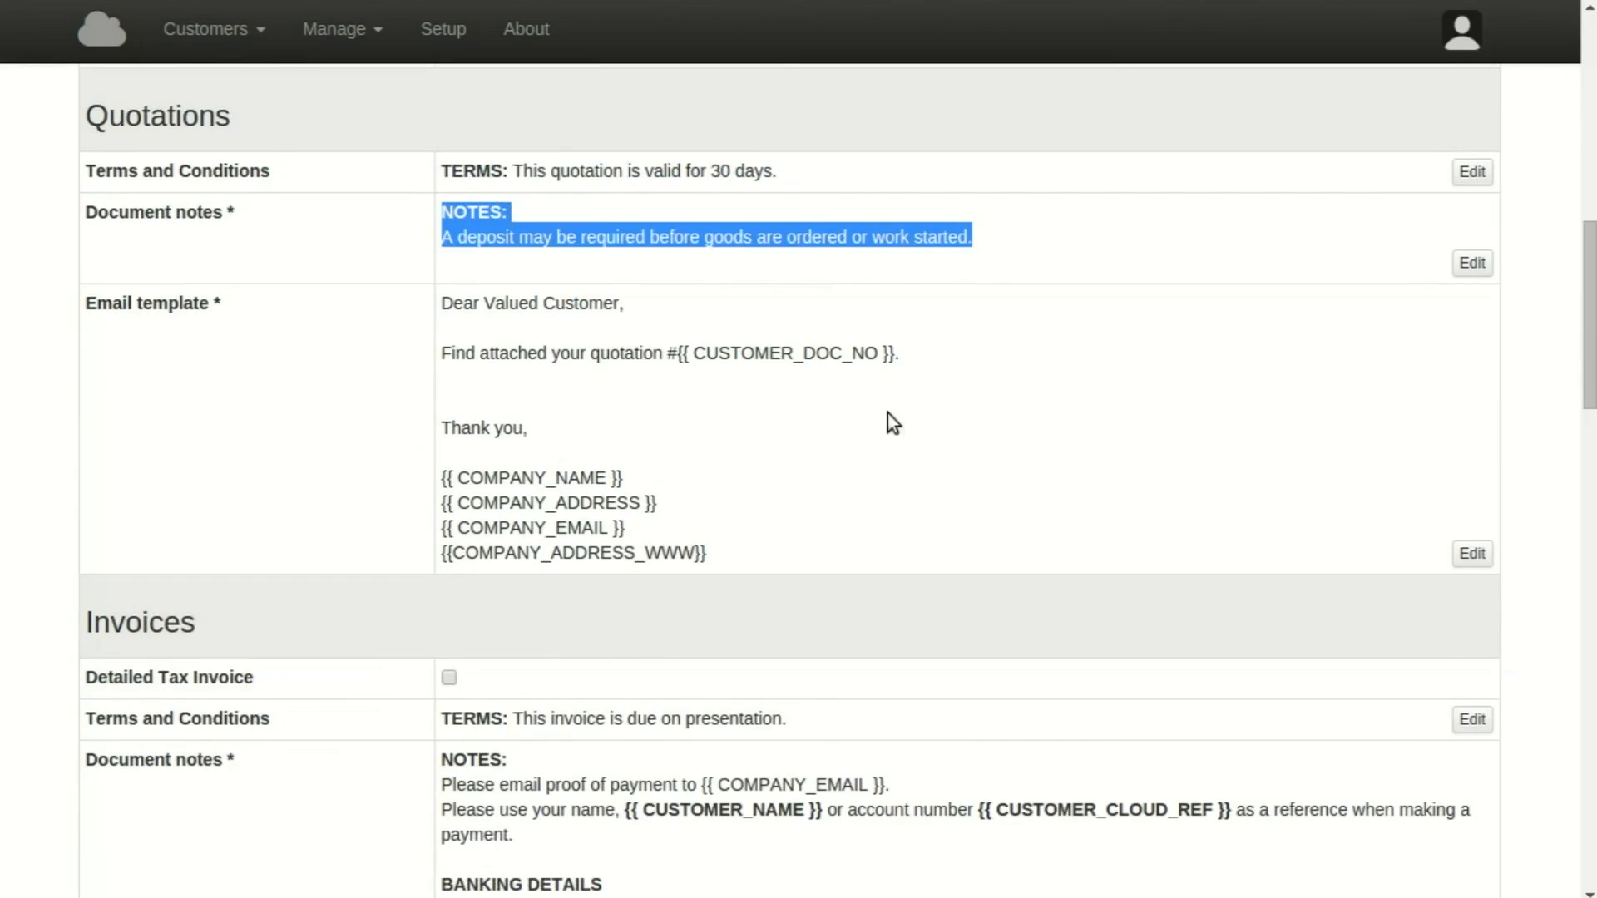
Examine the CUSTOMER_DOC_NO tag in the quotation email template and the list of available tags in the template help
left_click_drag(894, 353, 677, 352)
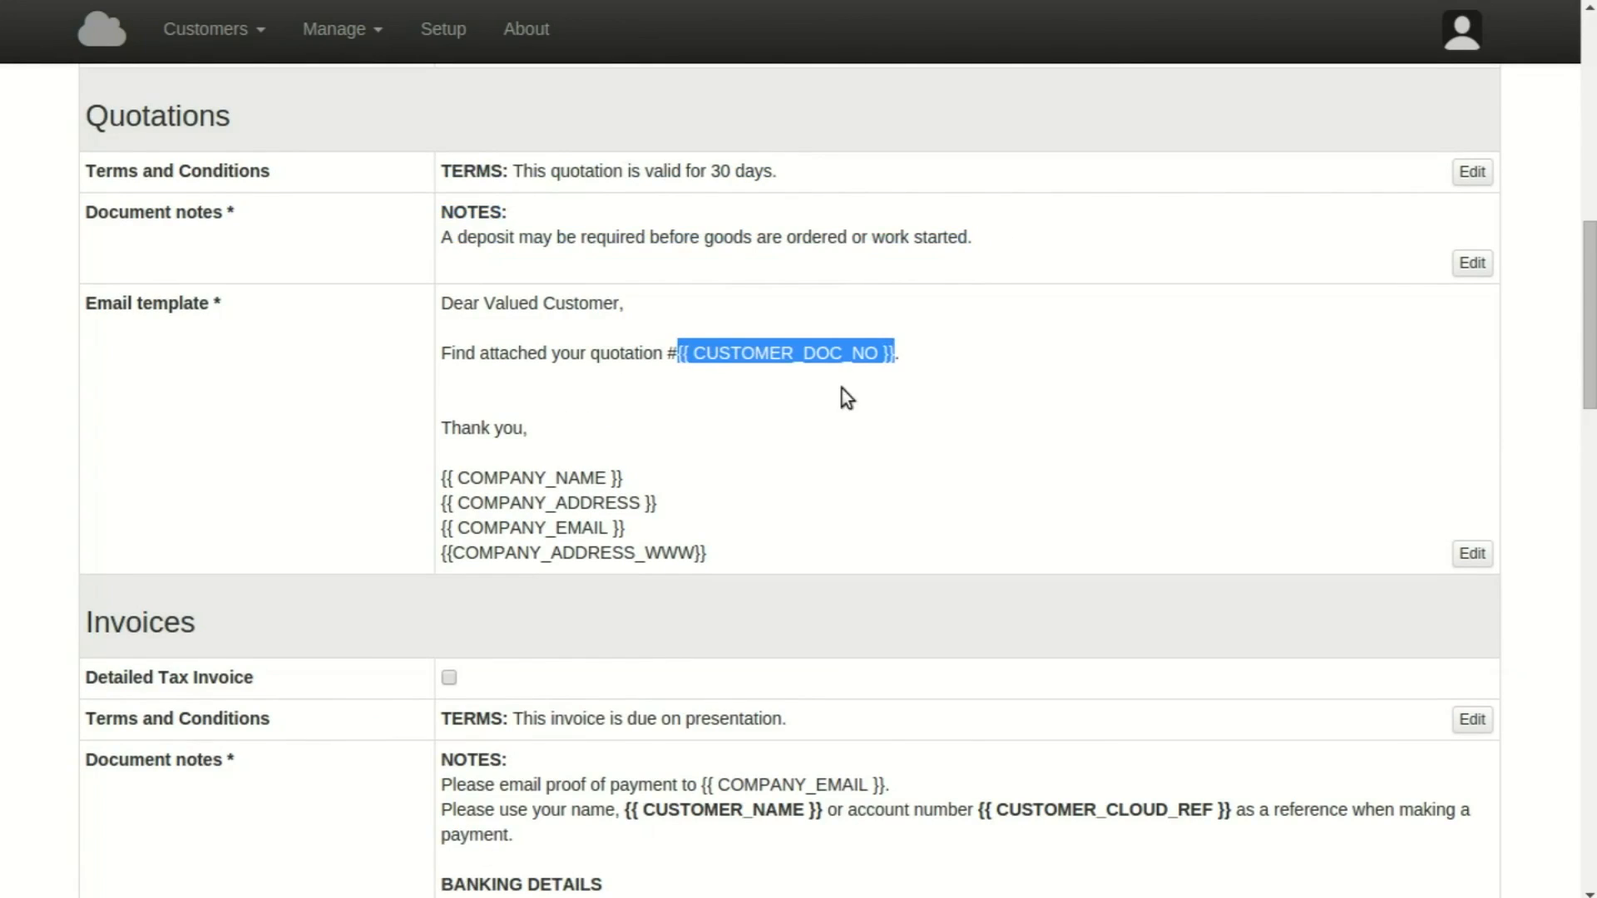
left_click(804, 368)
left_click_drag(704, 352, 883, 352)
left_click(865, 433)
left_click_drag(677, 352, 896, 354)
scroll(855, 381, "down", 4)
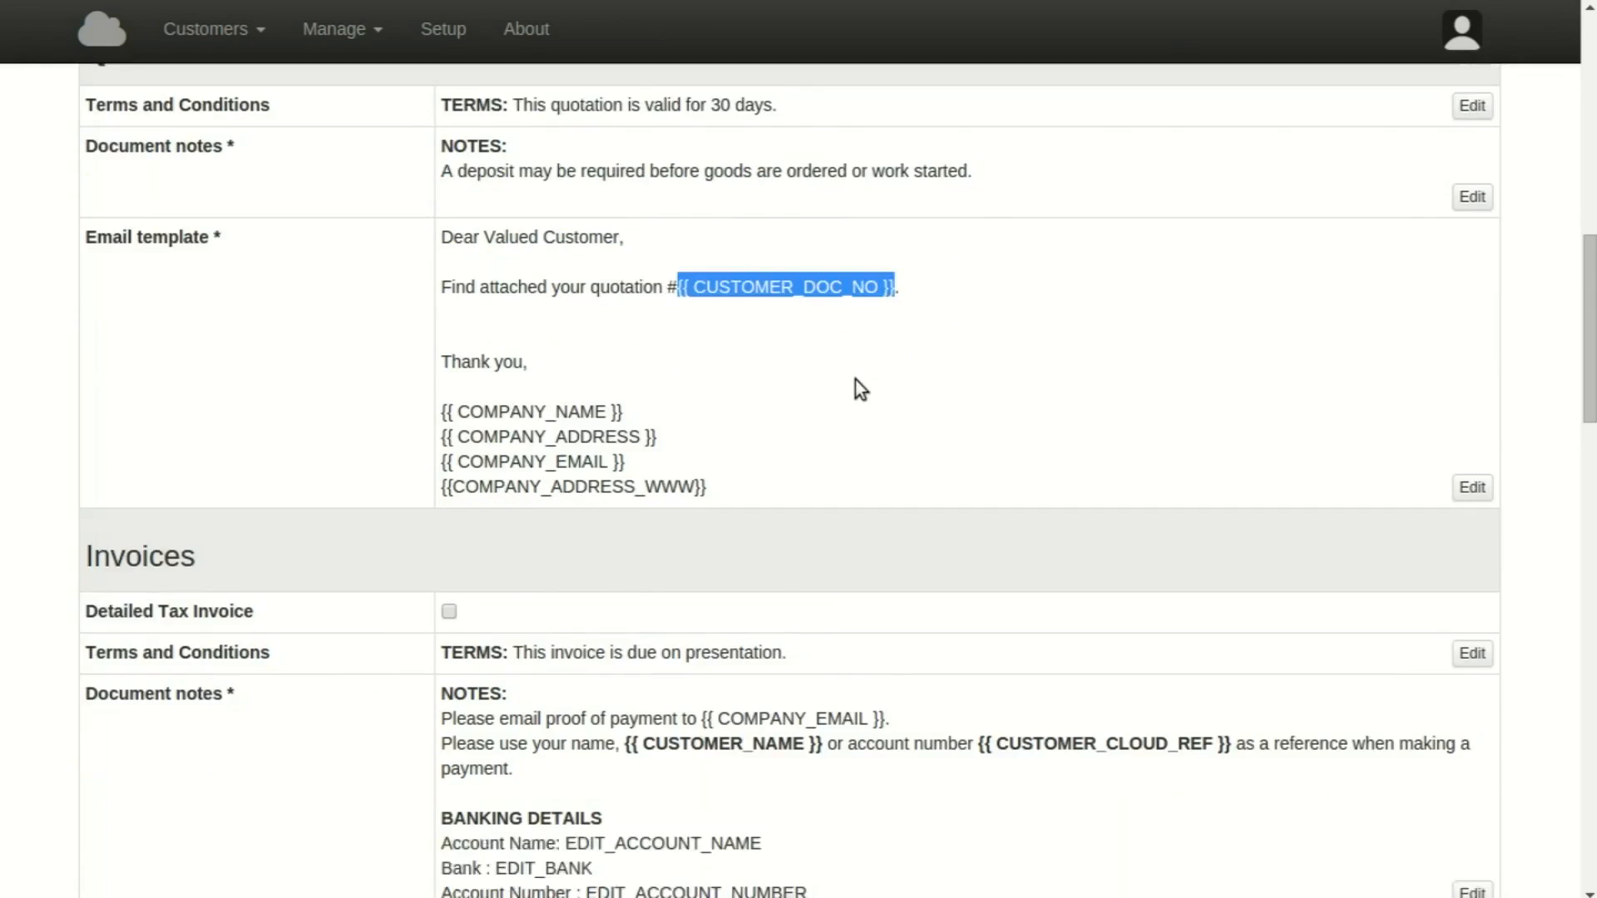
scroll(856, 381, "down", 15)
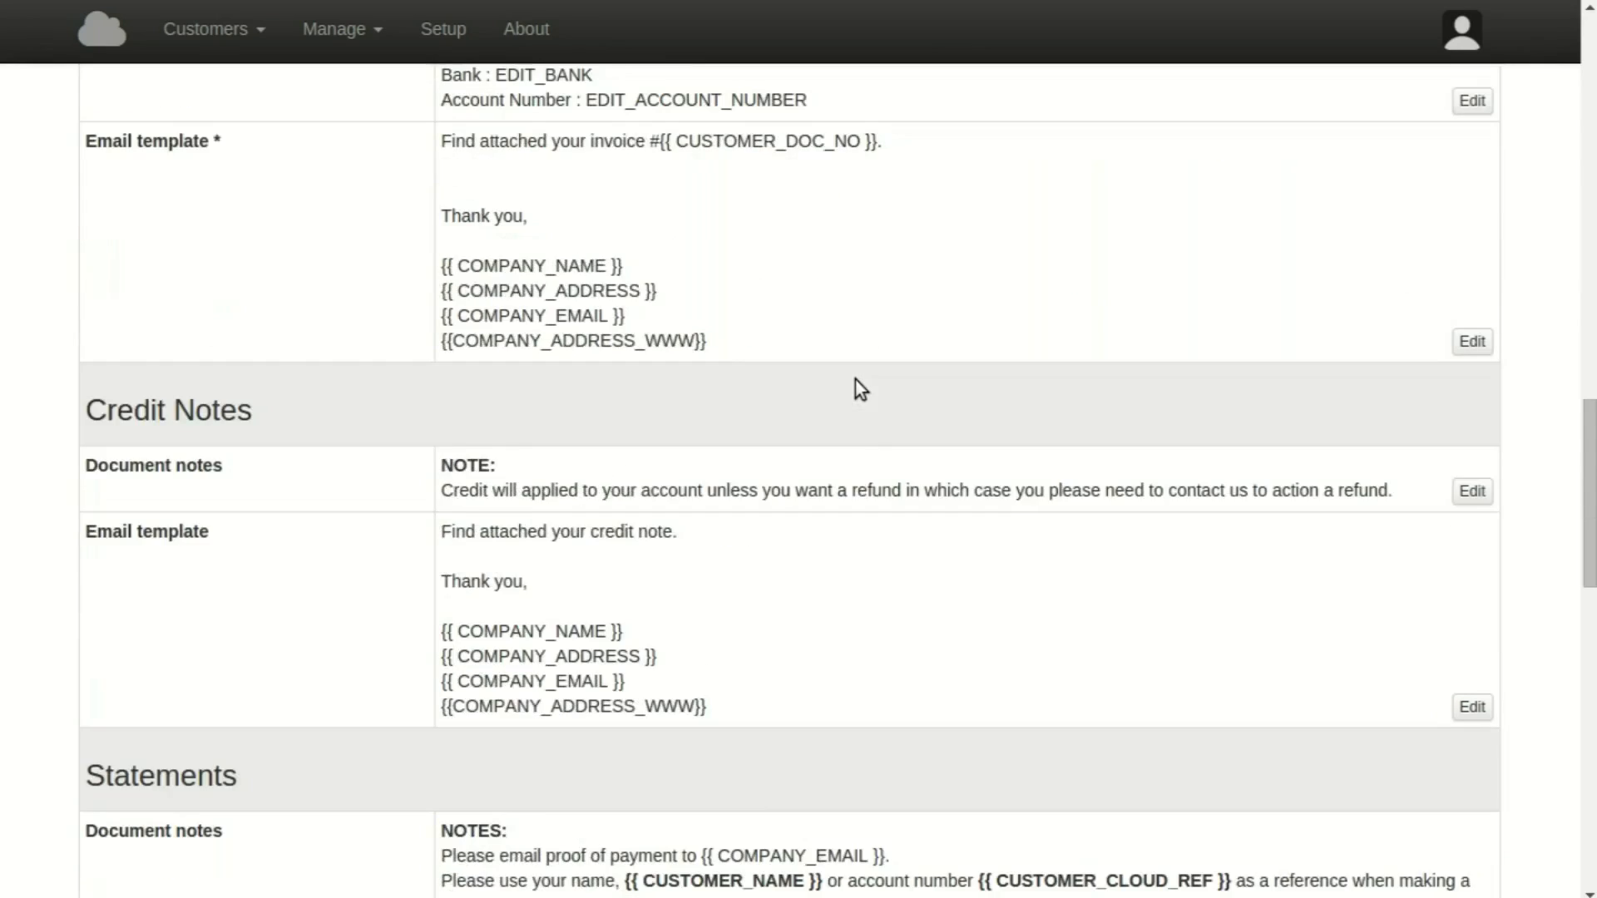
scroll(856, 381, "down", 7)
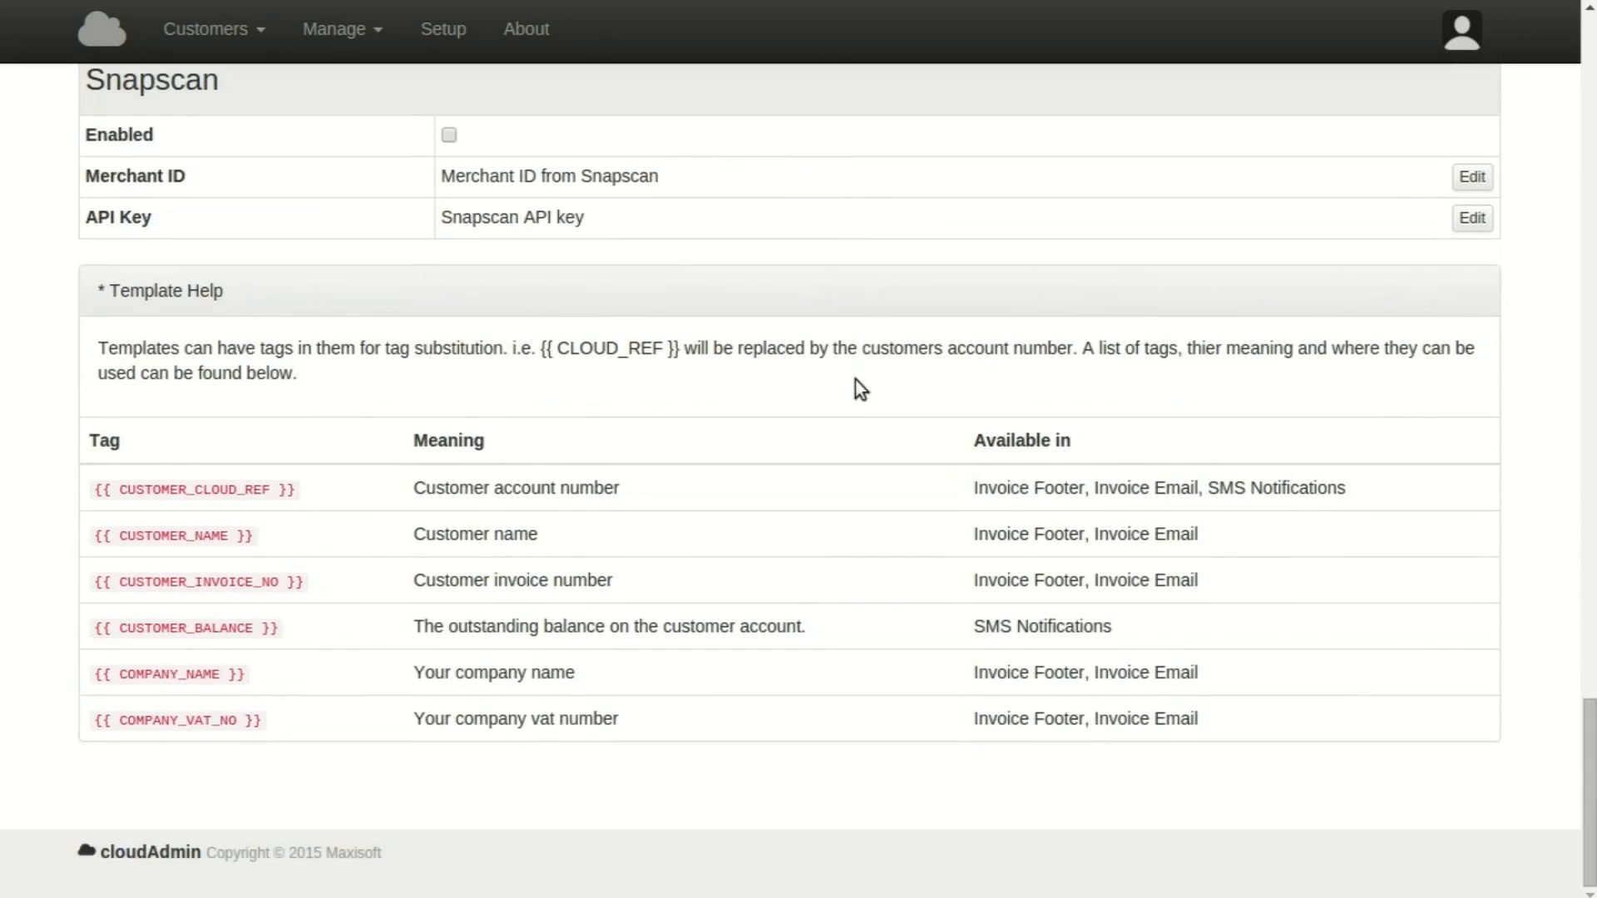
left_click_drag(94, 502, 1219, 716)
left_click(862, 756)
scroll(857, 746, "up", 4)
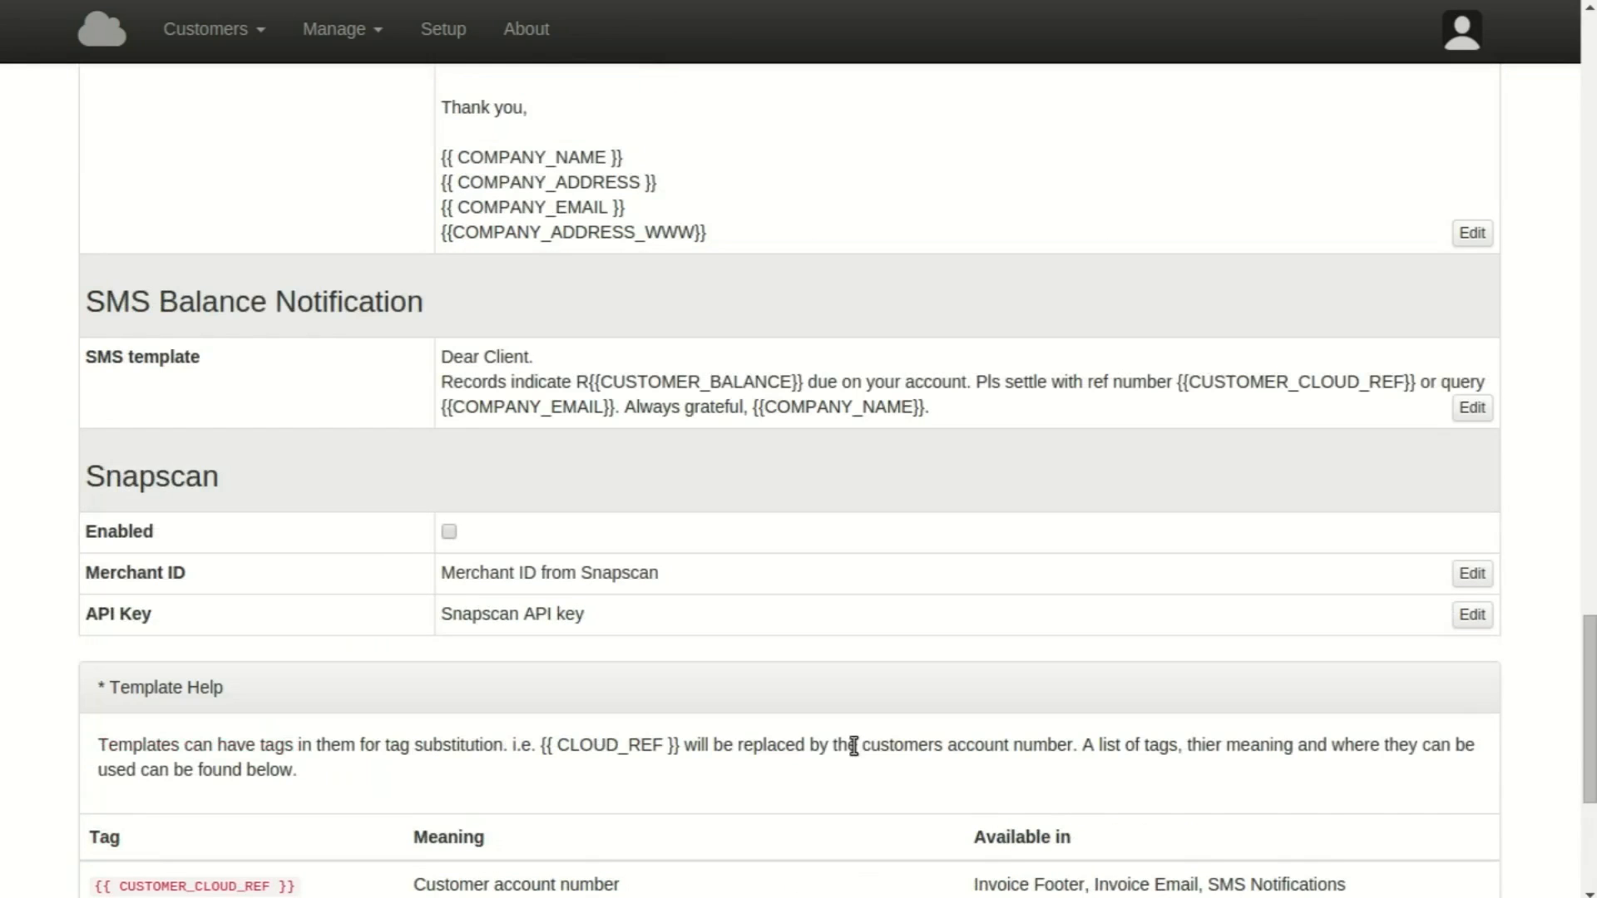
Examine the SMS balance notification template with its customer balance and company name tags, and the Snapscan settings
scroll(853, 746, "up", 2)
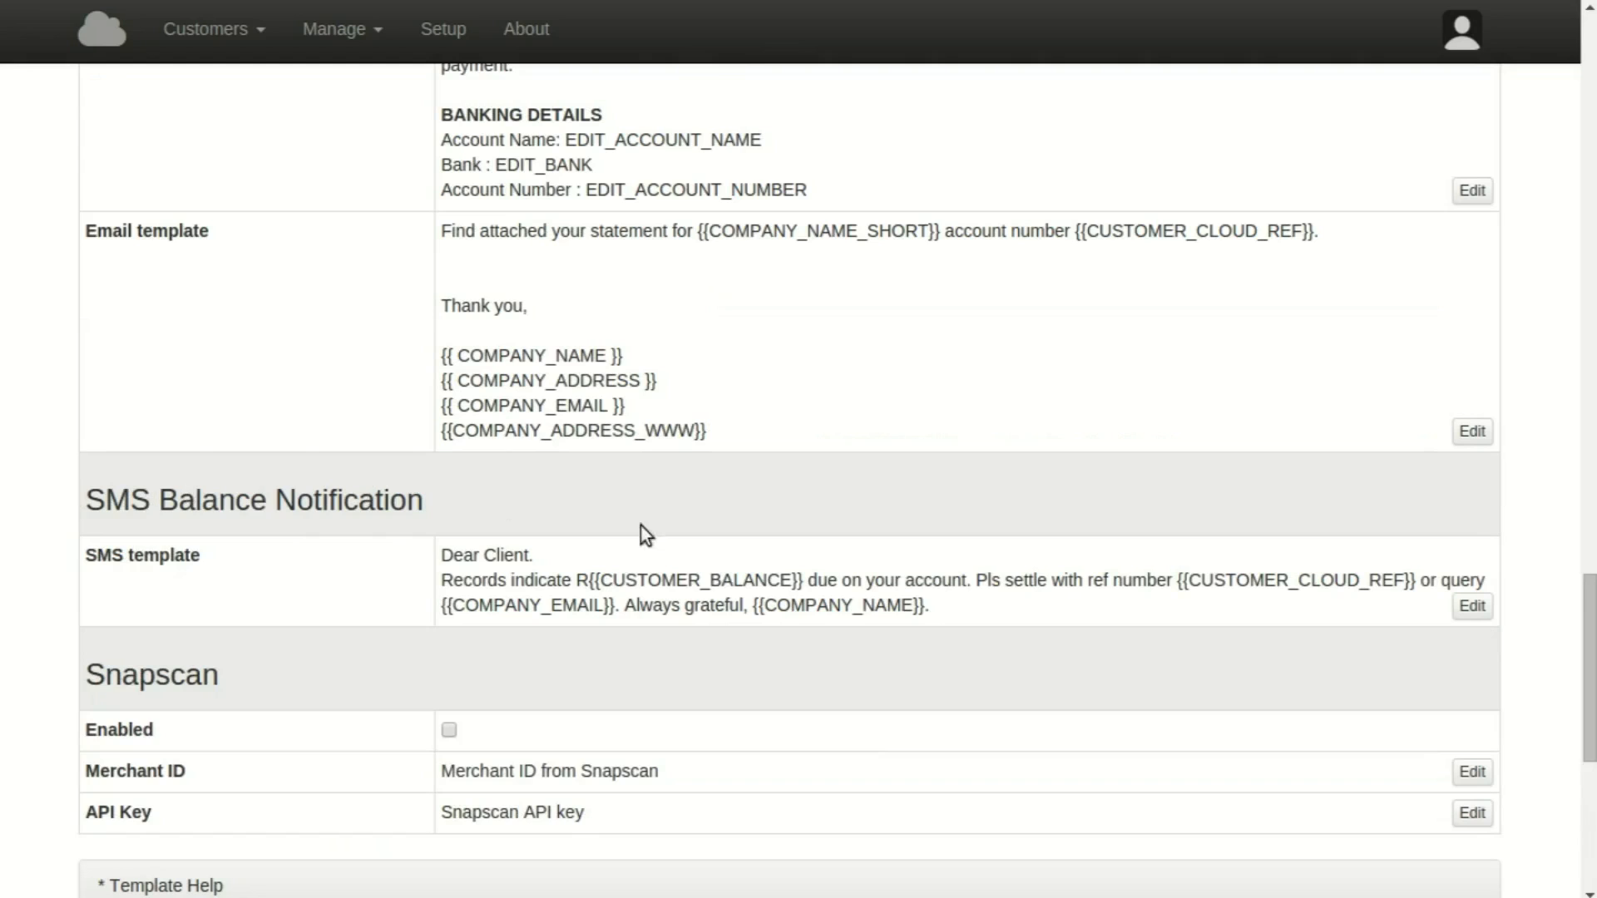
left_click_drag(945, 605, 441, 553)
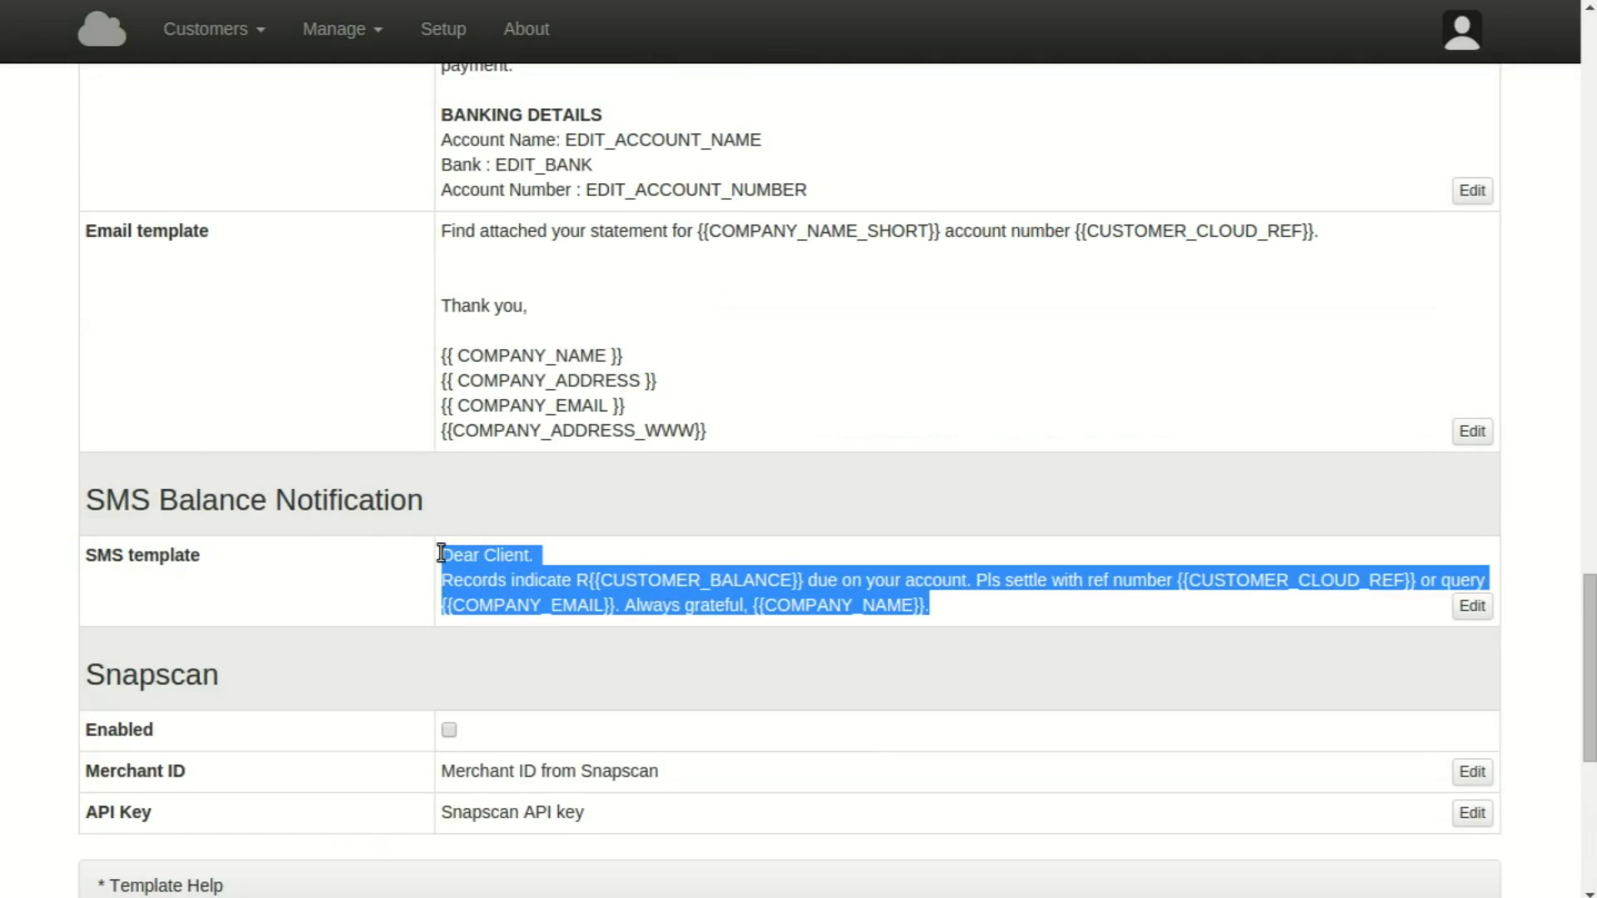
left_click(970, 602)
left_click_drag(752, 609, 965, 611)
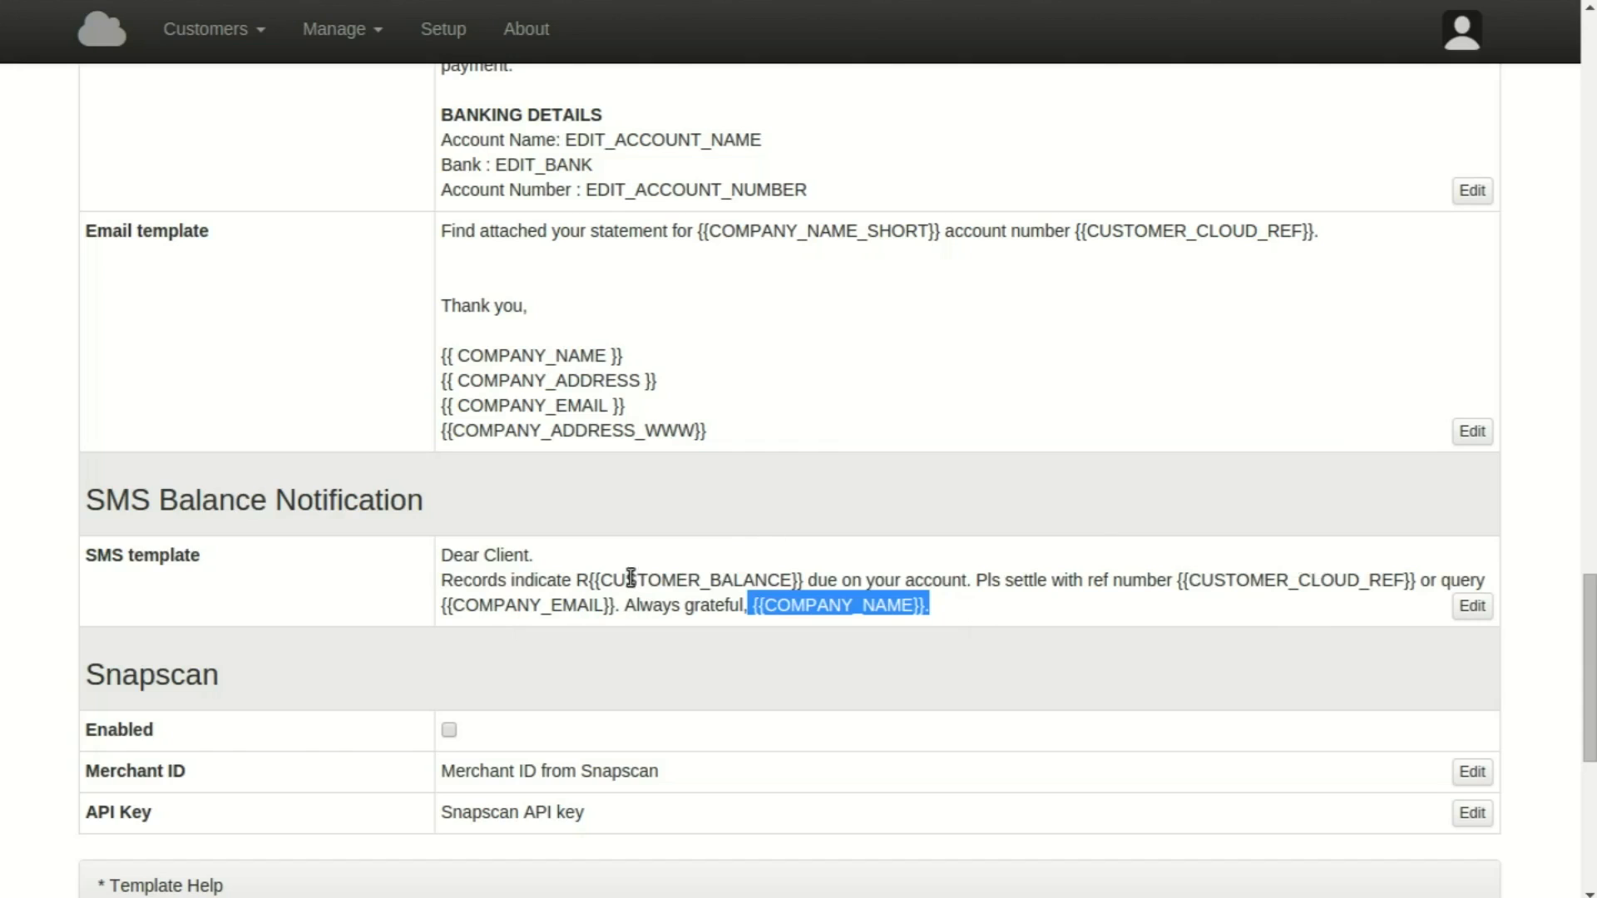
left_click_drag(589, 577, 781, 584)
left_click(783, 595)
scroll(785, 606, "down", 1)
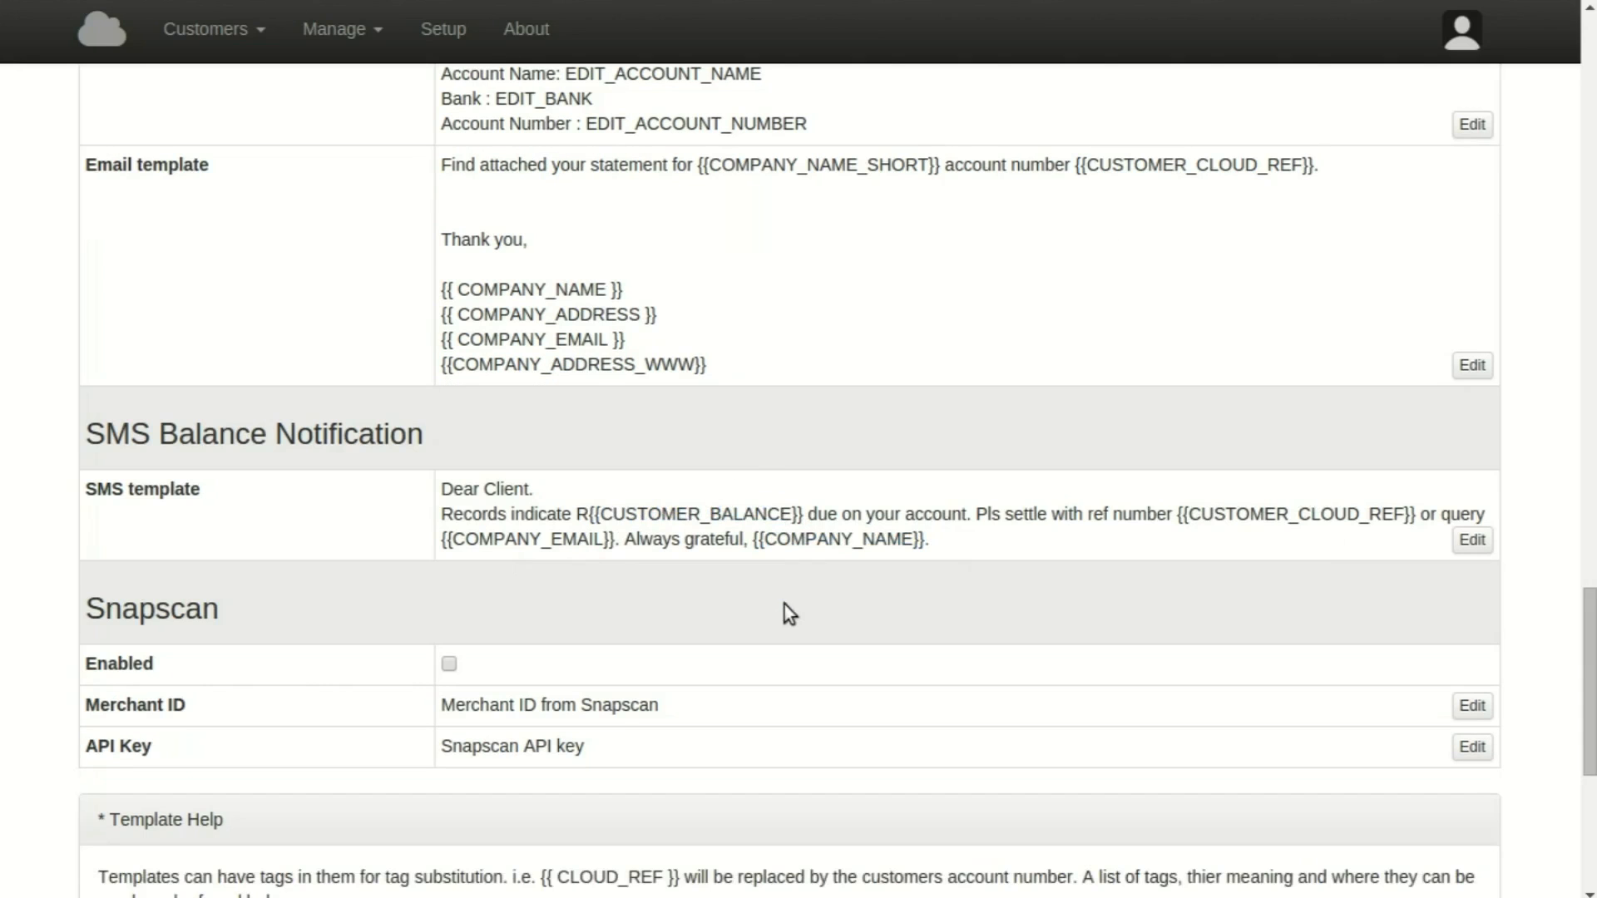
scroll(785, 605, "down", 3)
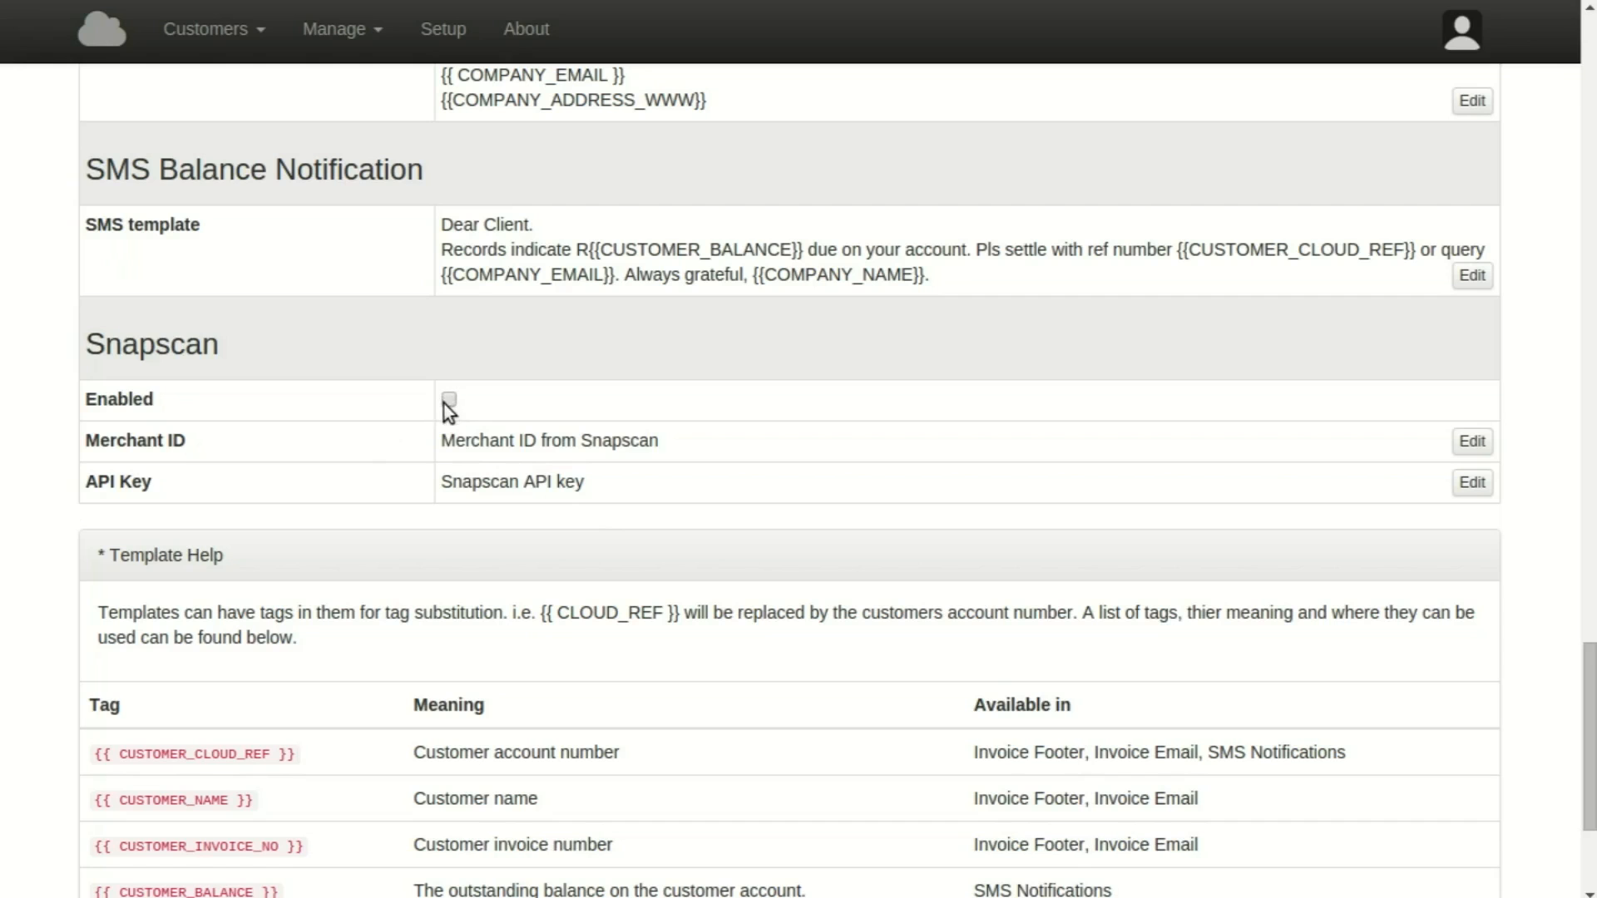
Leave the company setup for the system setup overview and open the income accounts
scroll(721, 429, "up", 15)
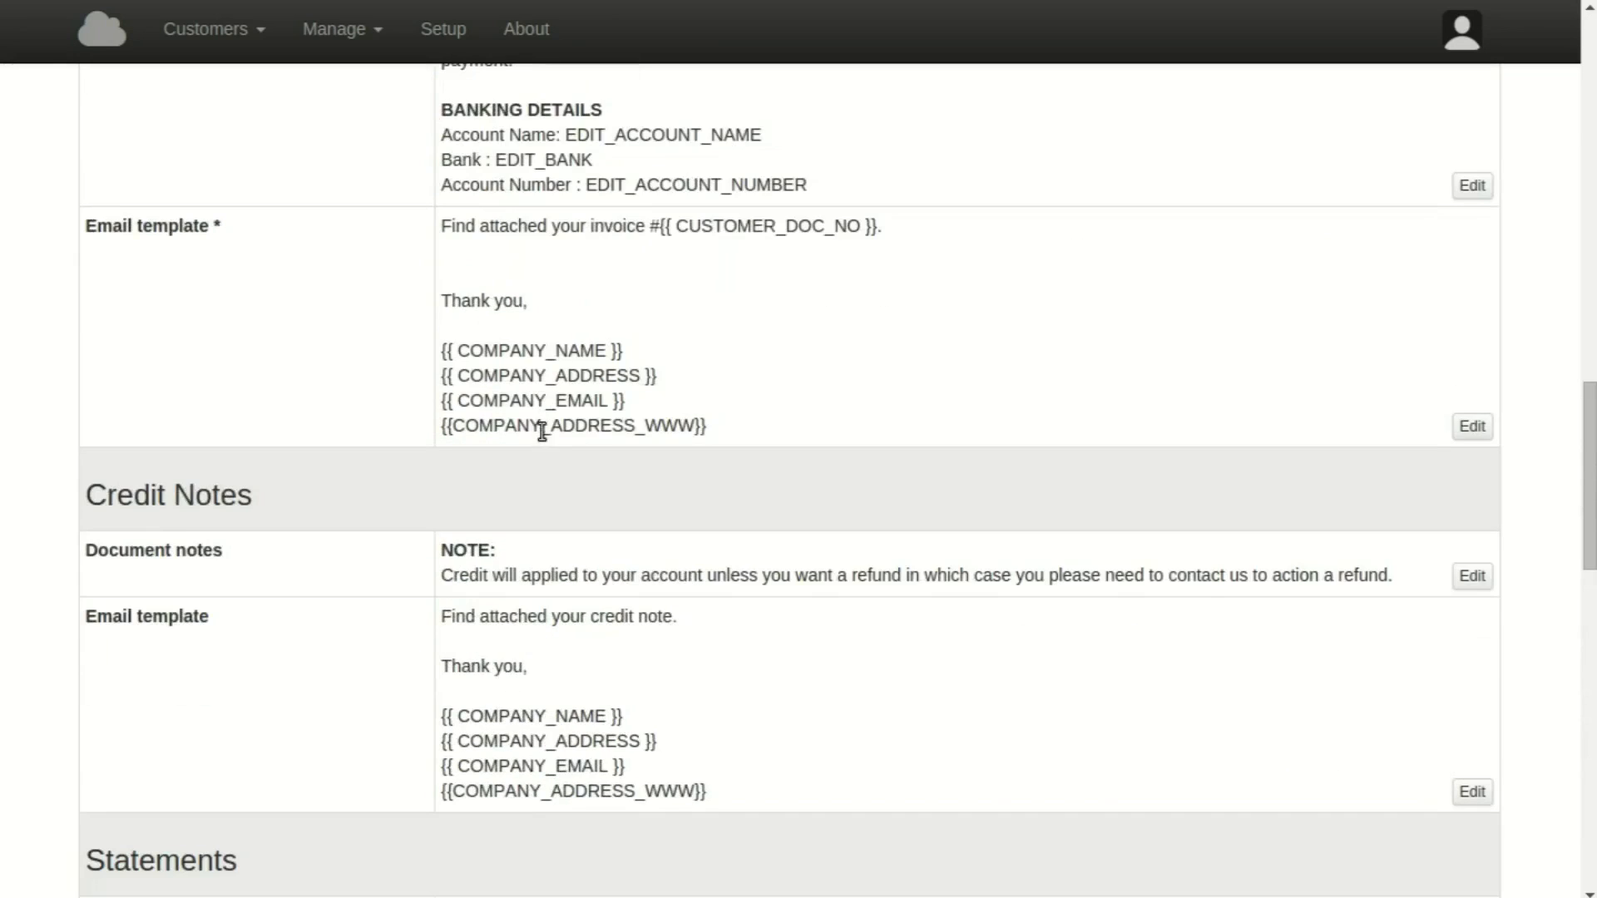
scroll(542, 438, "up", 10)
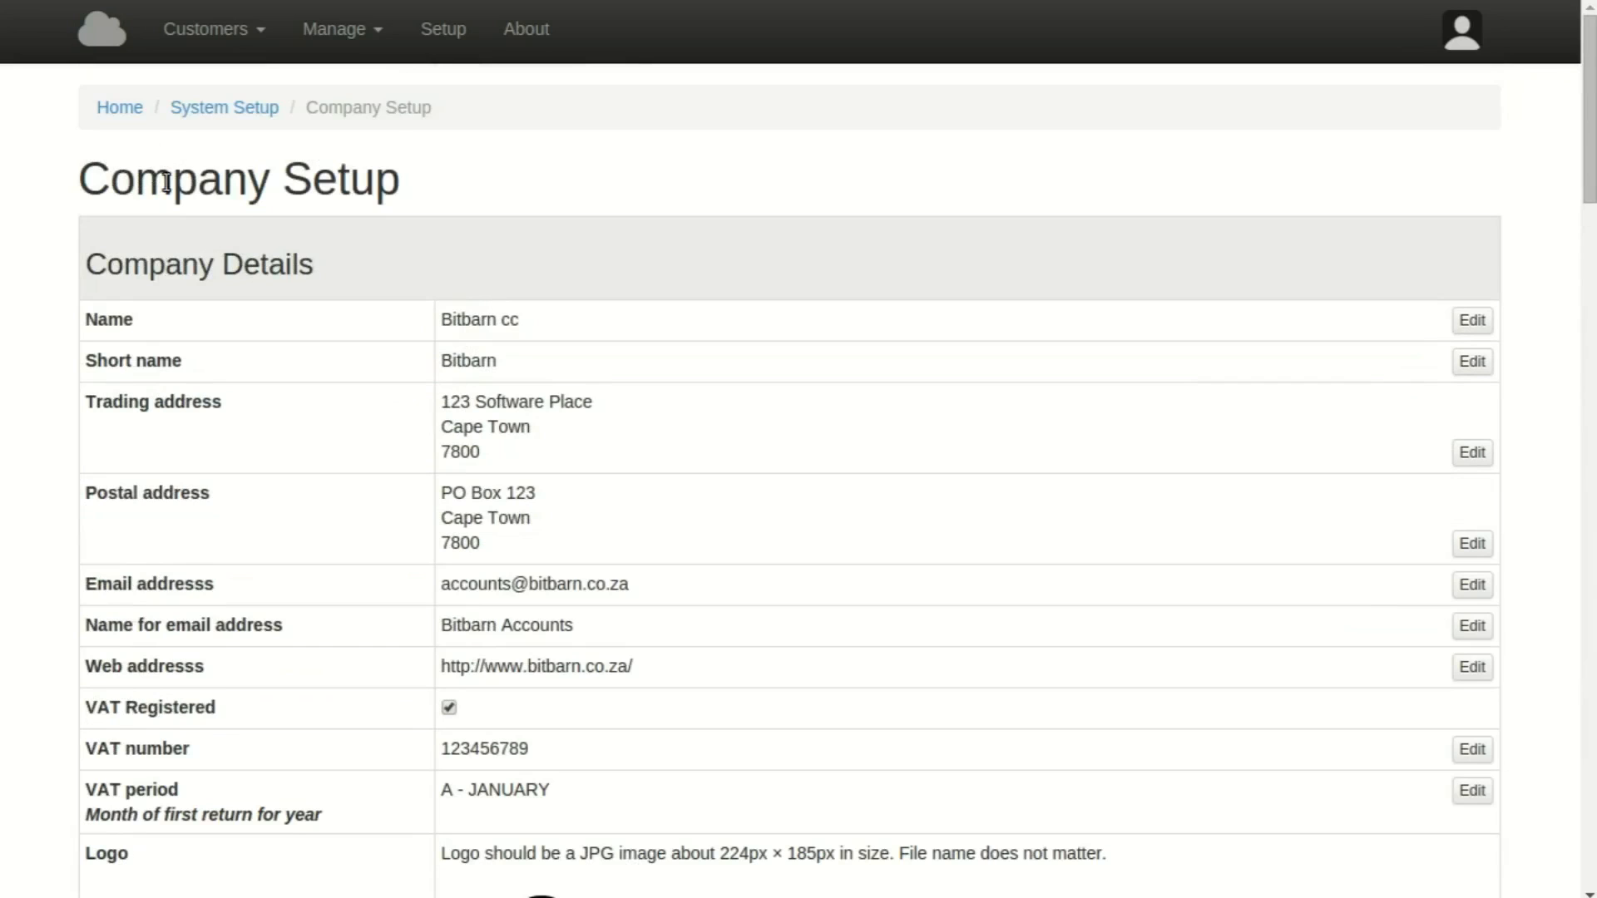
left_click(215, 113)
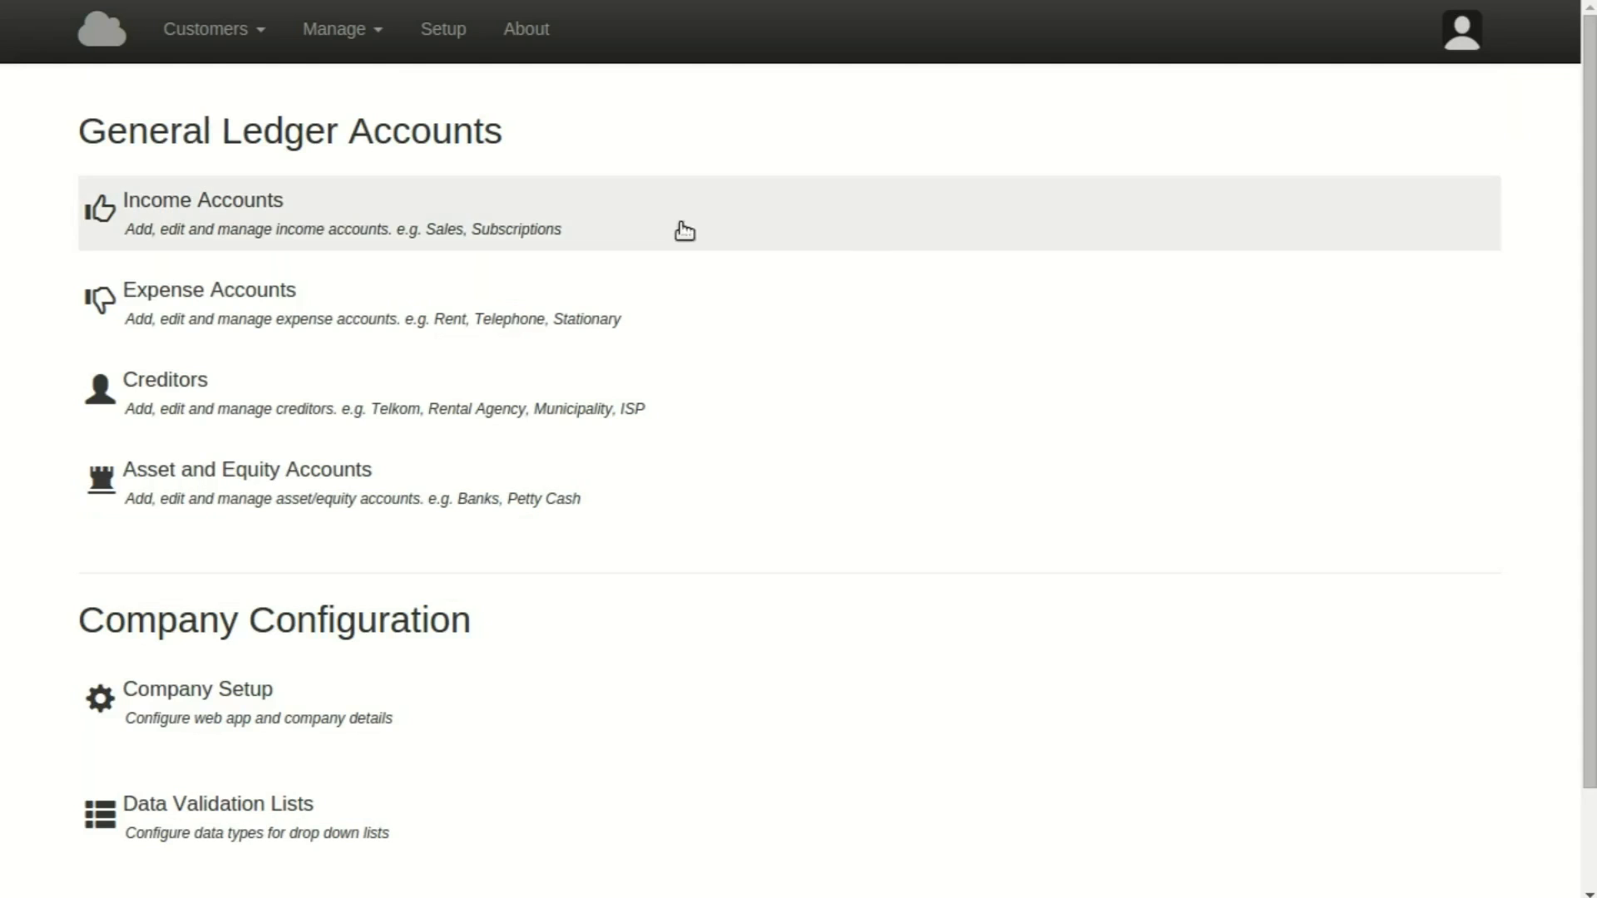
left_click(282, 217)
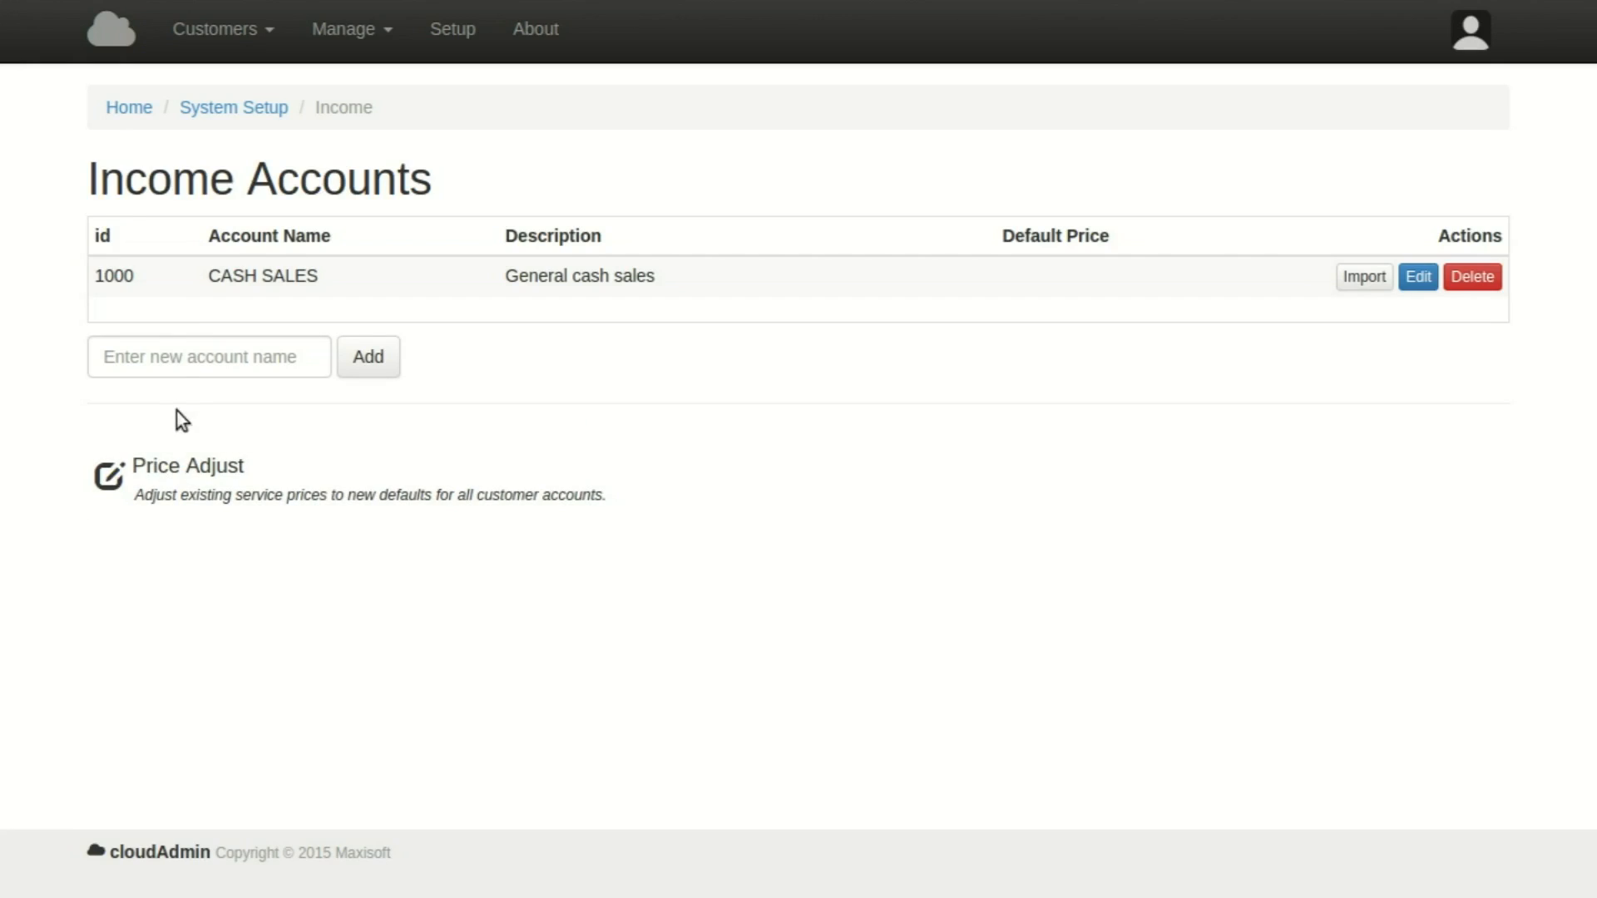
Add a new income account named SOFTWARE DEVELOPMENT
left_click(197, 356)
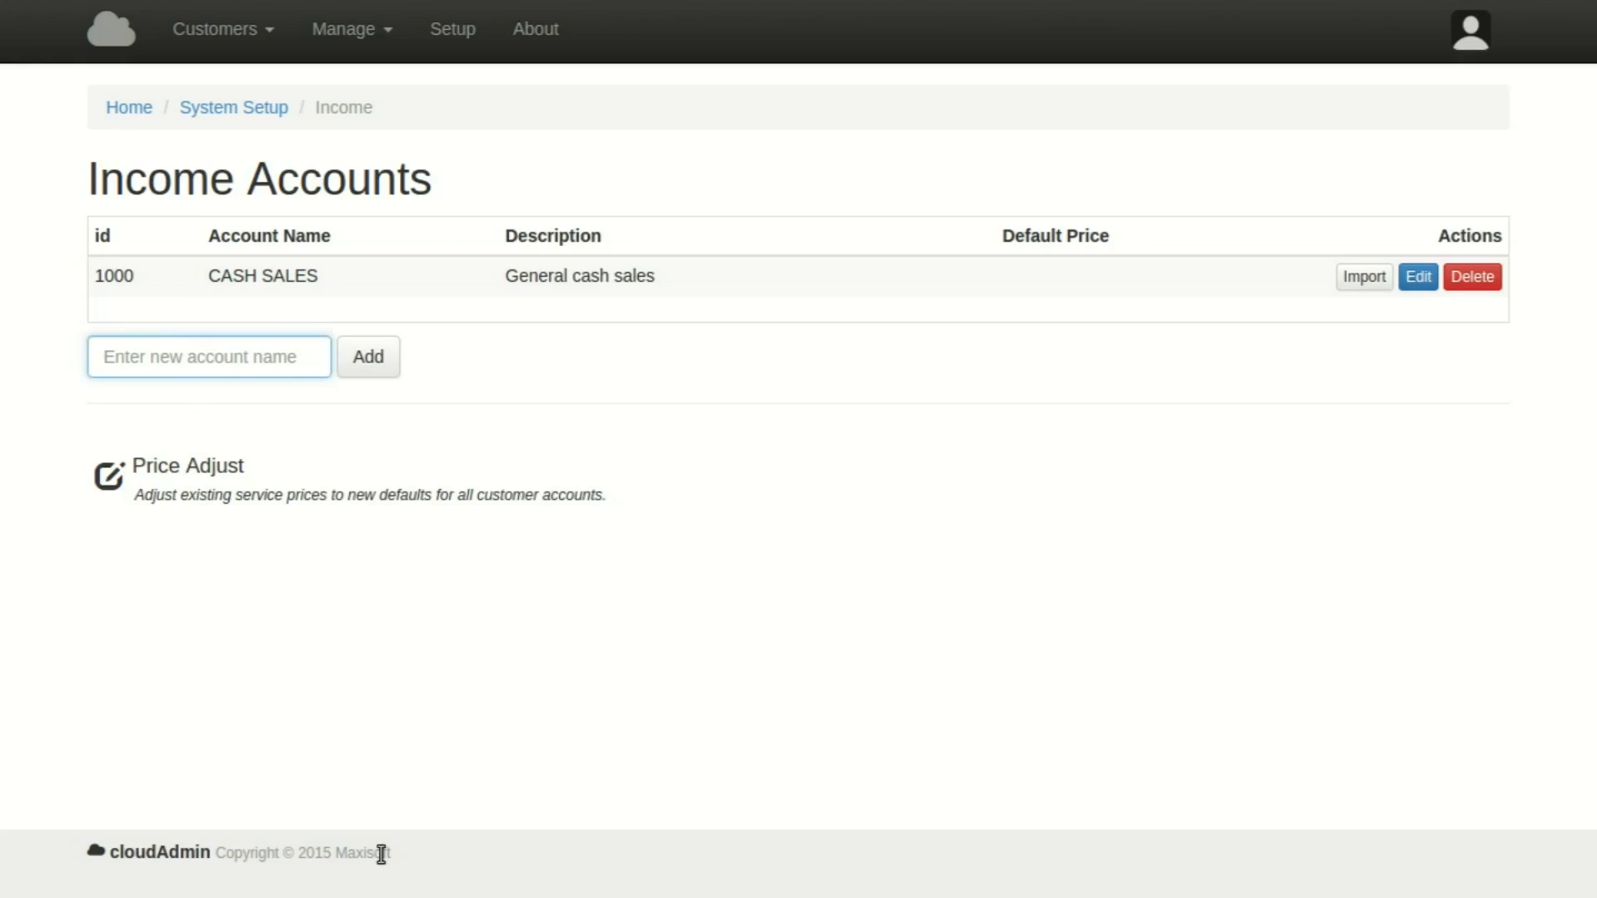
type("SOF")
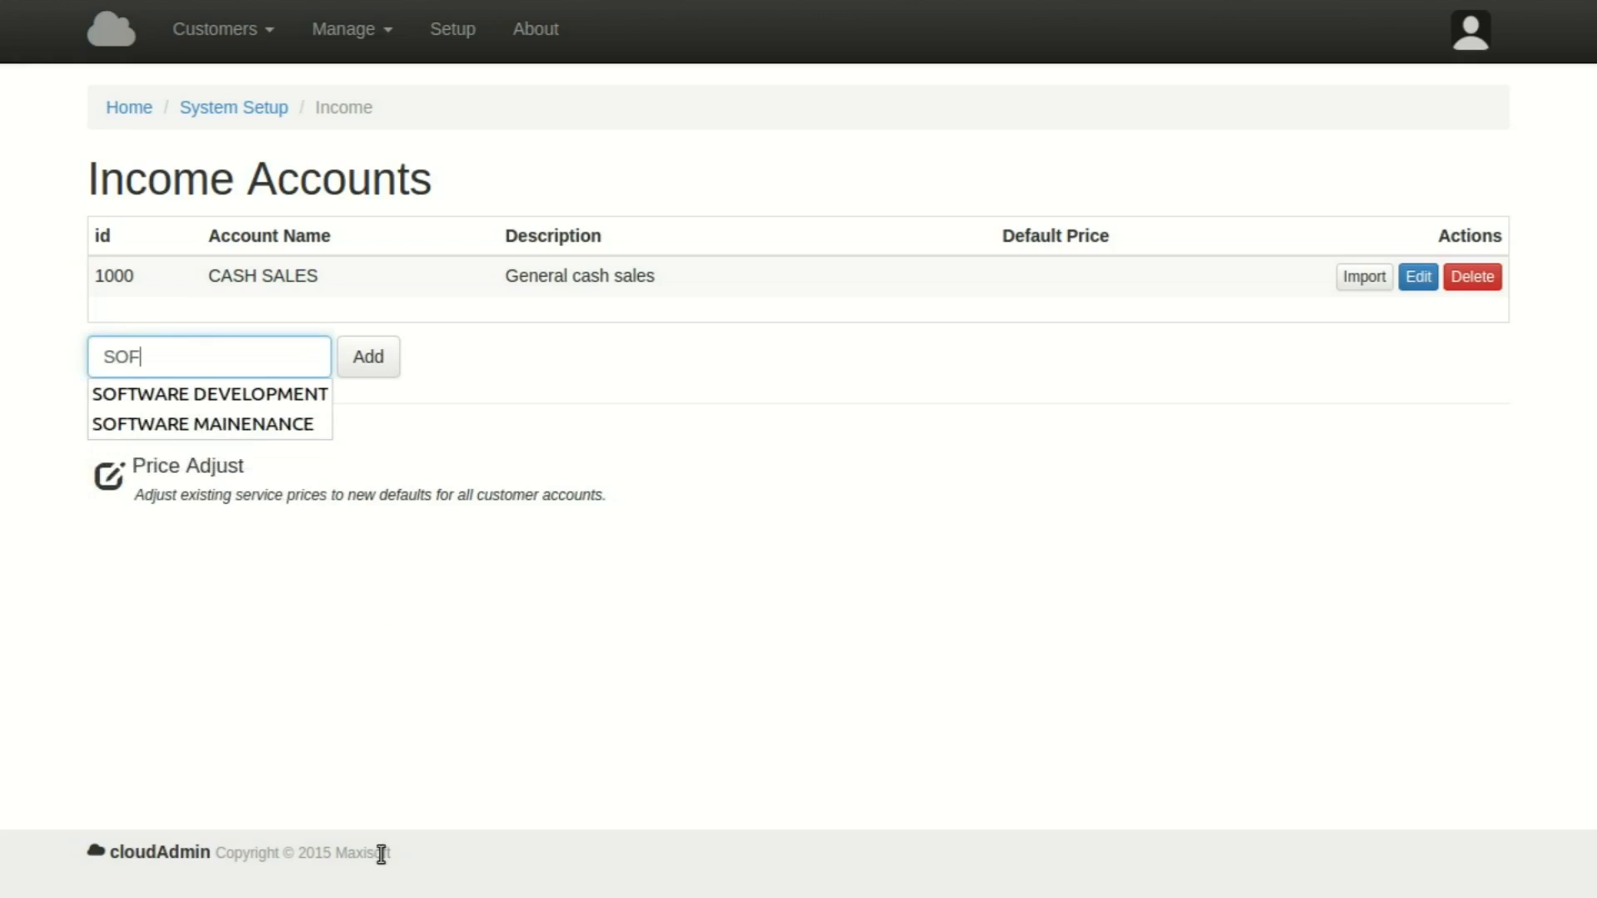
left_click(205, 395)
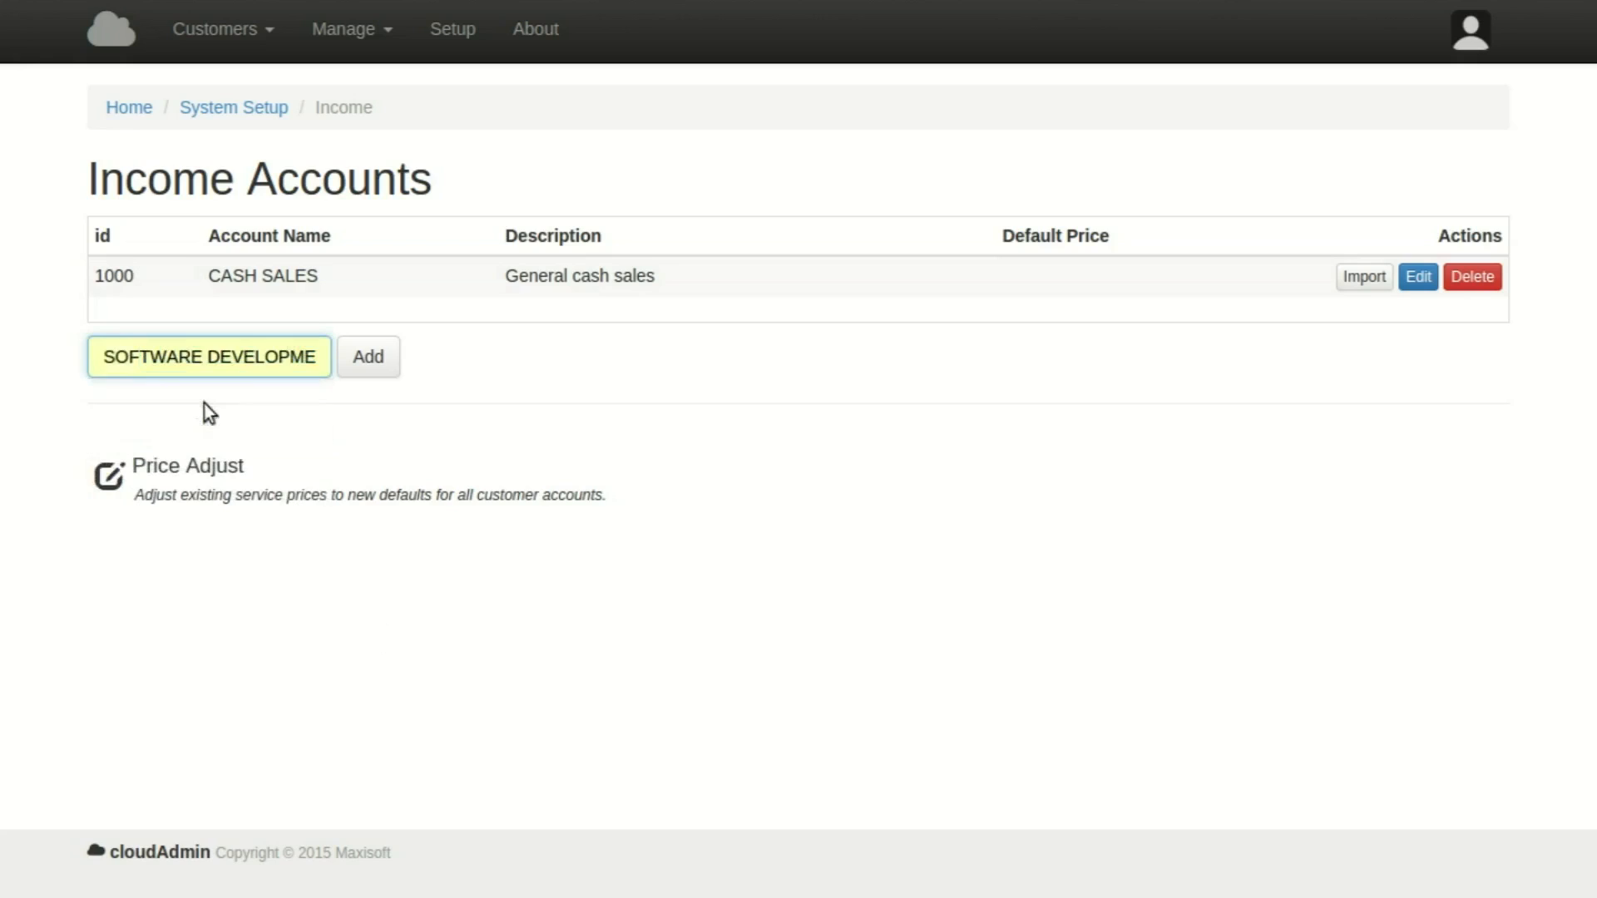
left_click(372, 364)
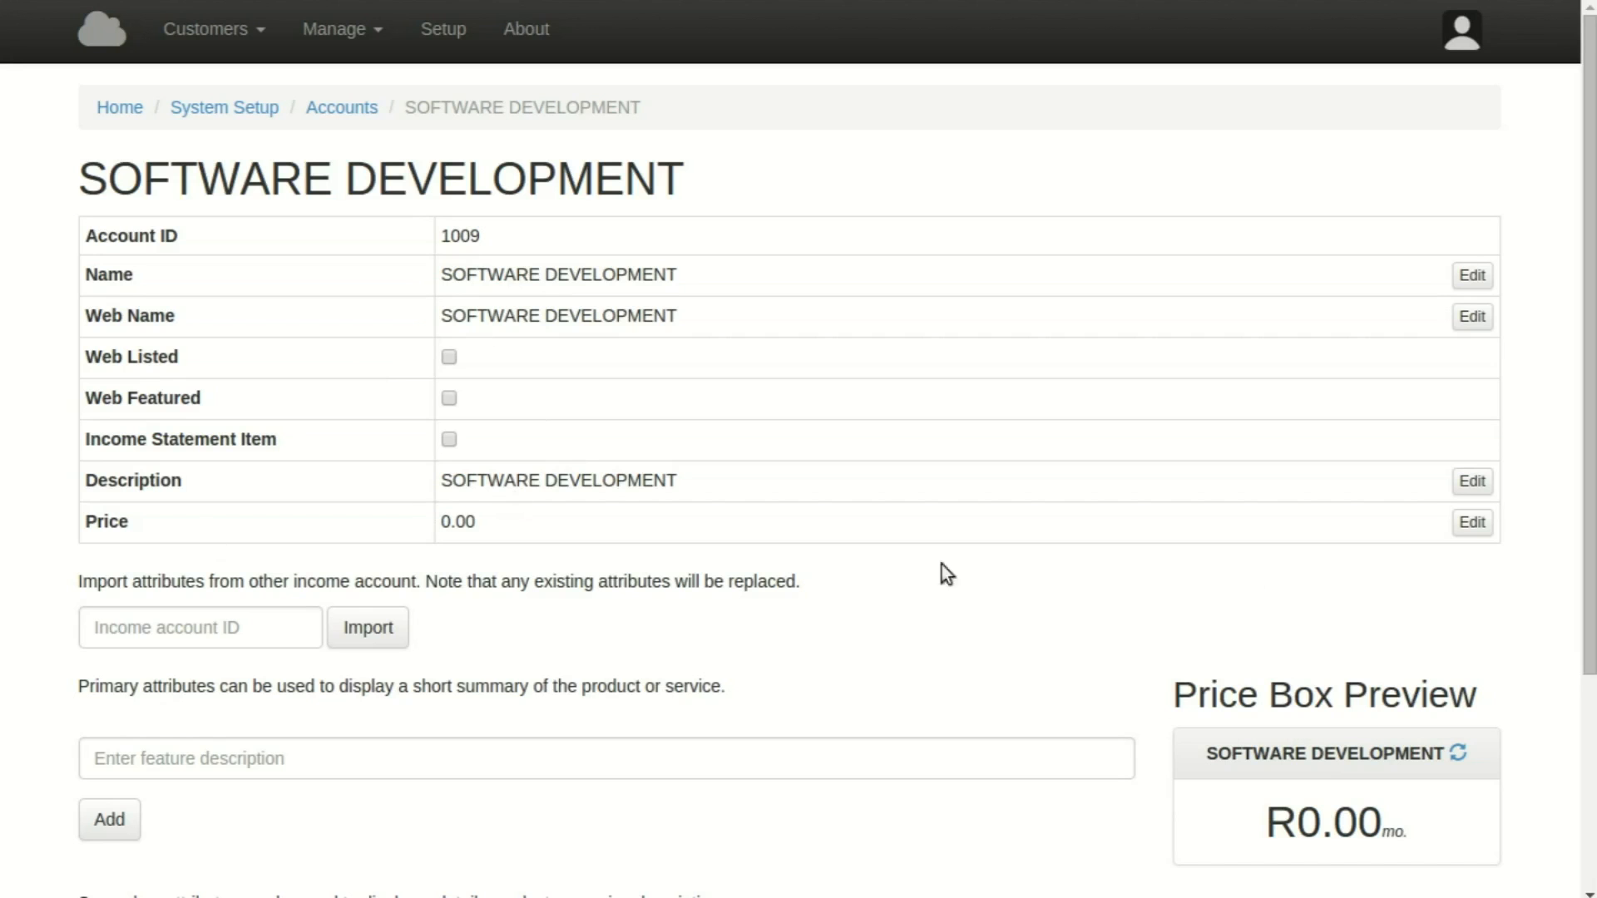
Set the price of the SOFTWARE DEVELOPMENT account to 800 and save it
left_click(1472, 522)
left_click_drag(520, 176, 462, 177)
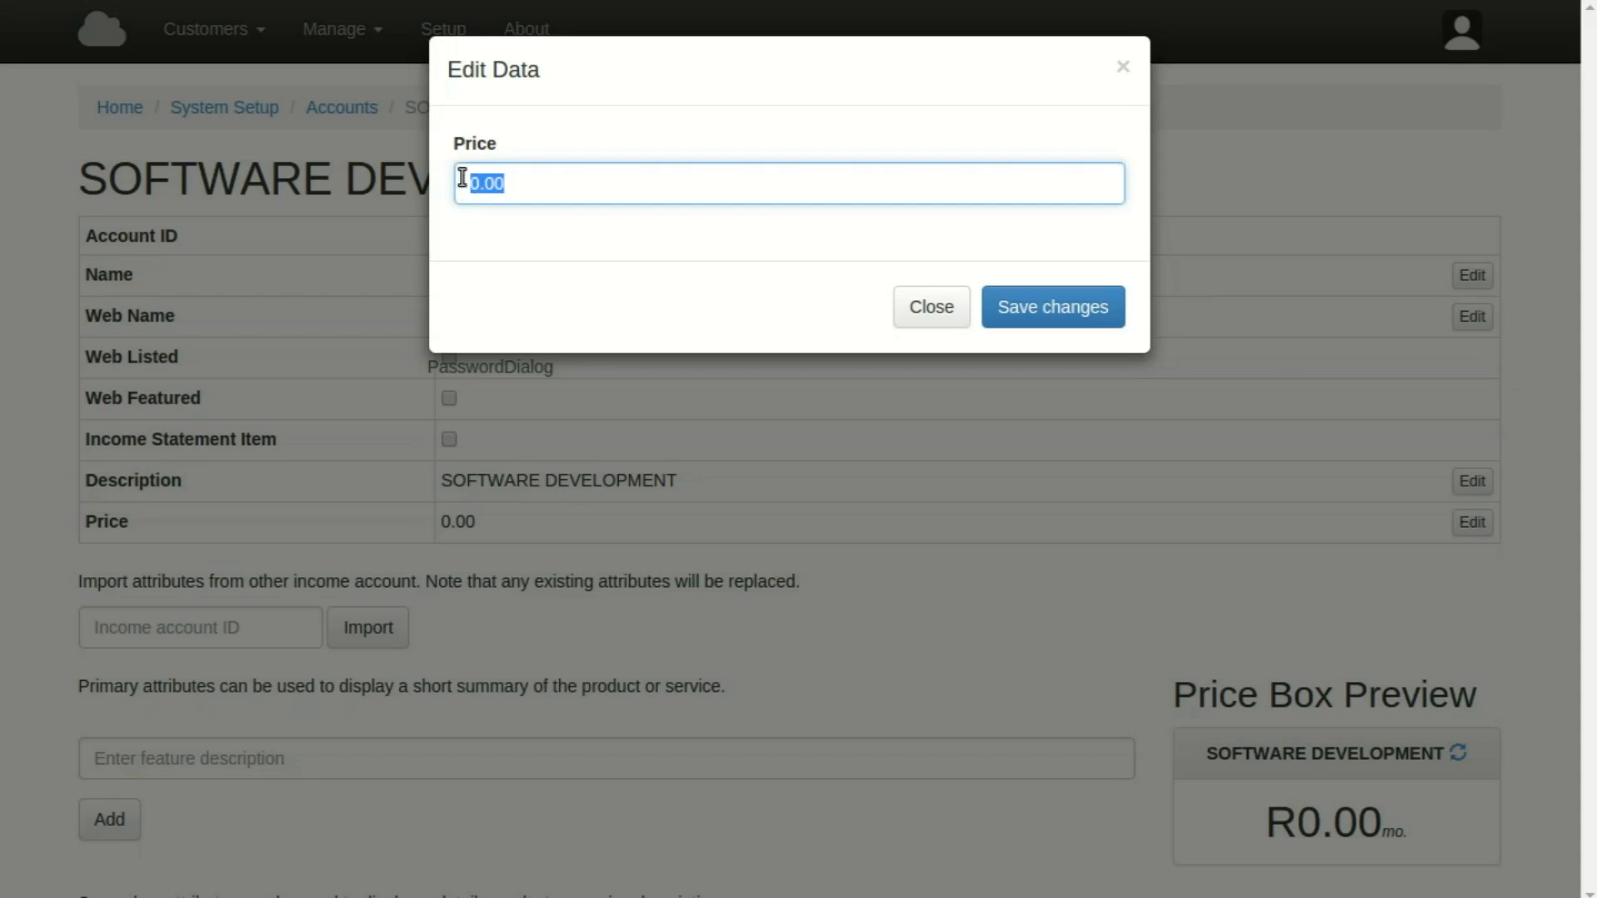
type("800")
left_click(1010, 309)
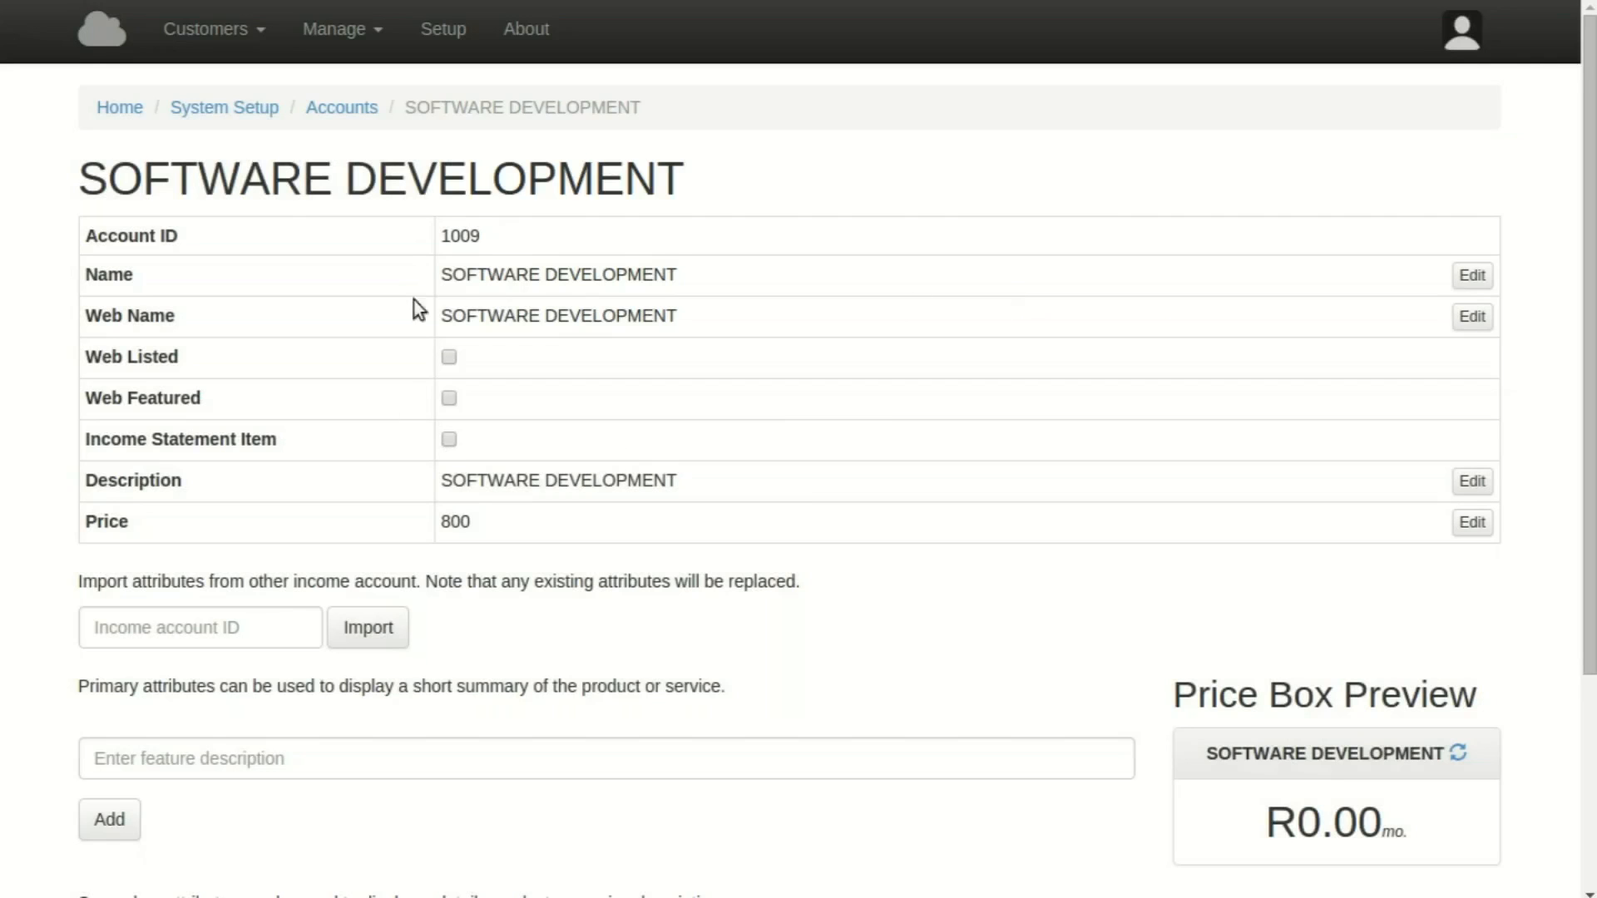